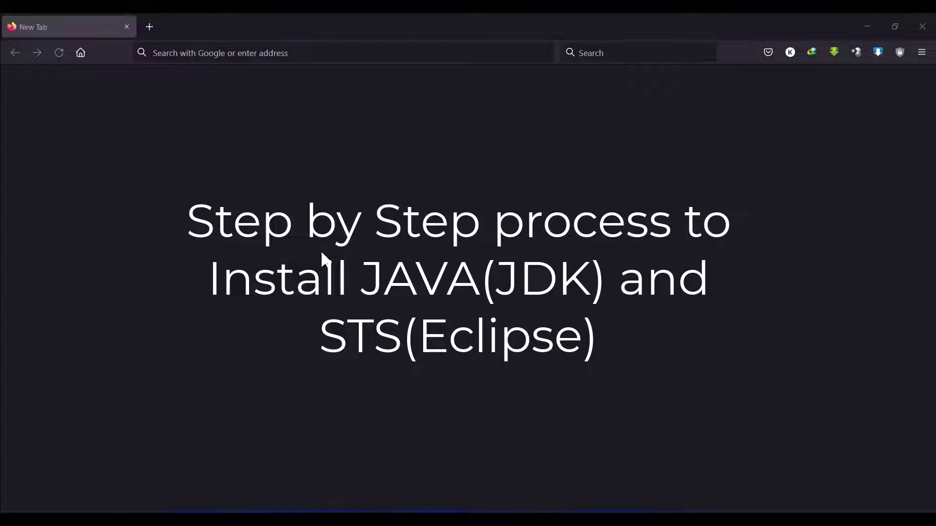
- Go to the Google home page
click(302, 59)
text(g)
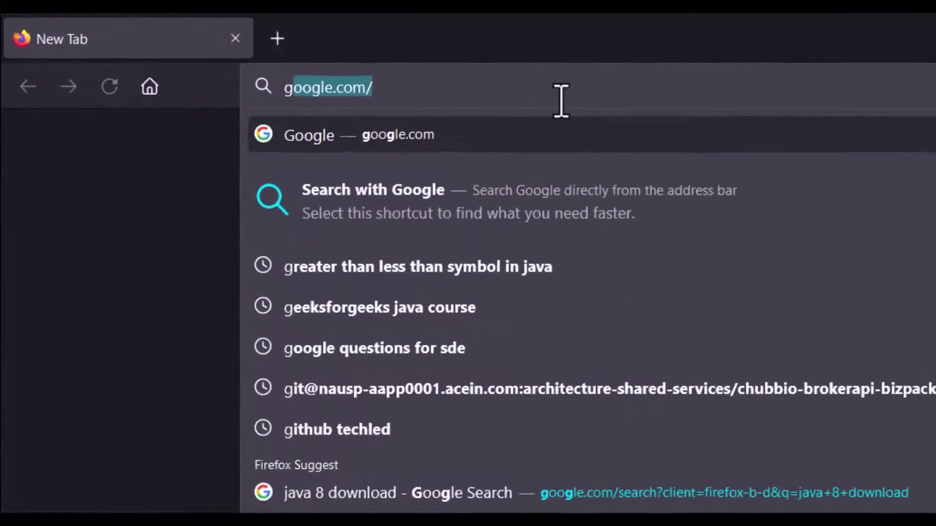
key(Return)
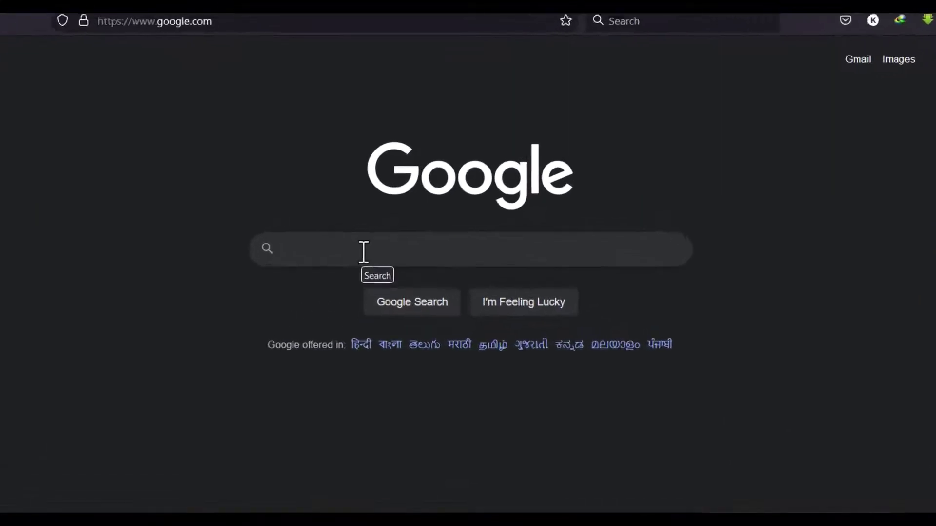
- Search Google for 'java download' and scroll to the Java Downloads - Oracle result
click(364, 252)
text(java)
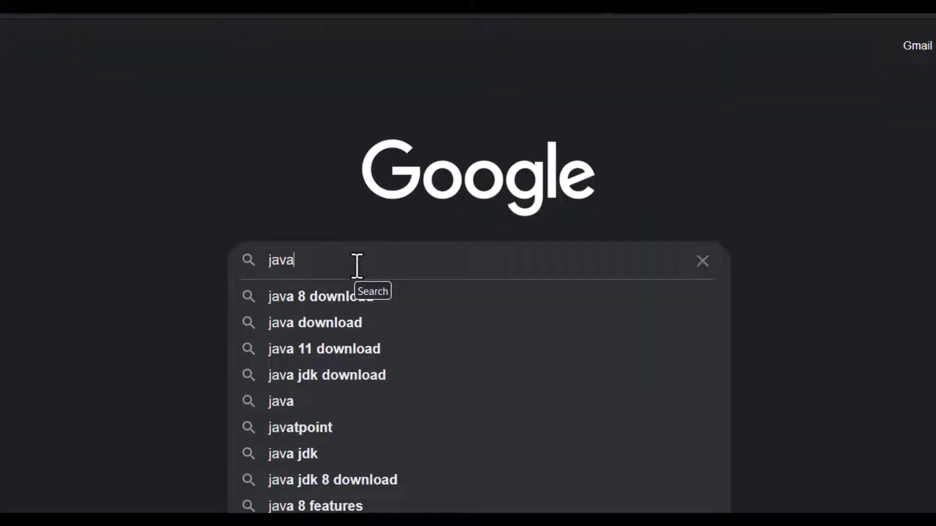
key(Down)
key(Down)
key(Return)
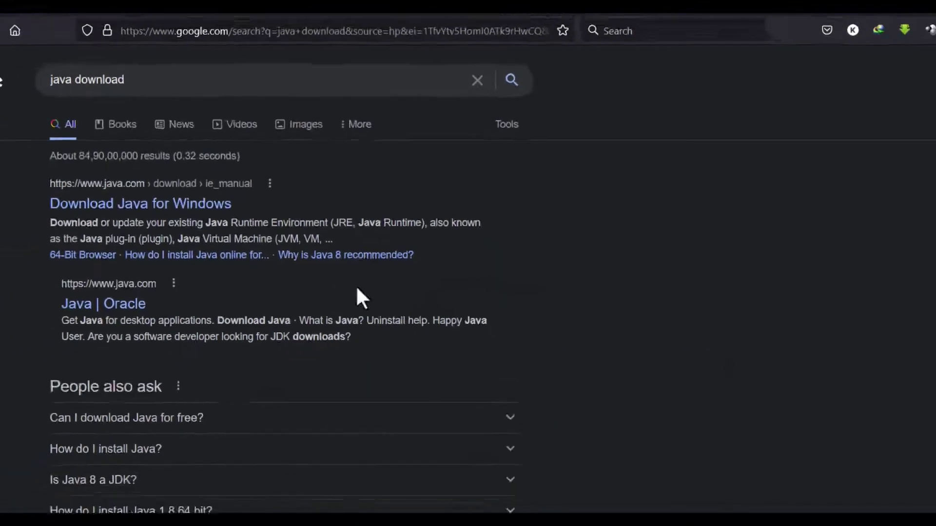
scroll(274, 292, down, 1)
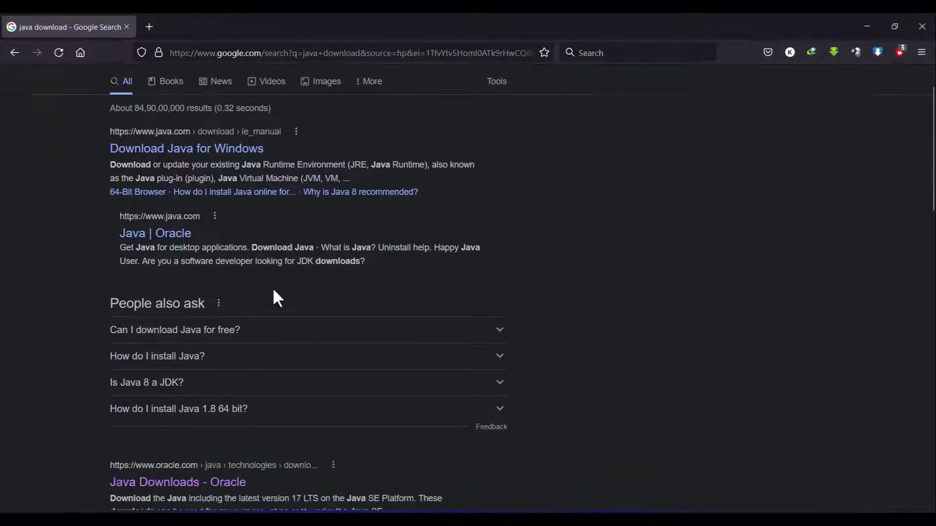
scroll(273, 295, down, 4)
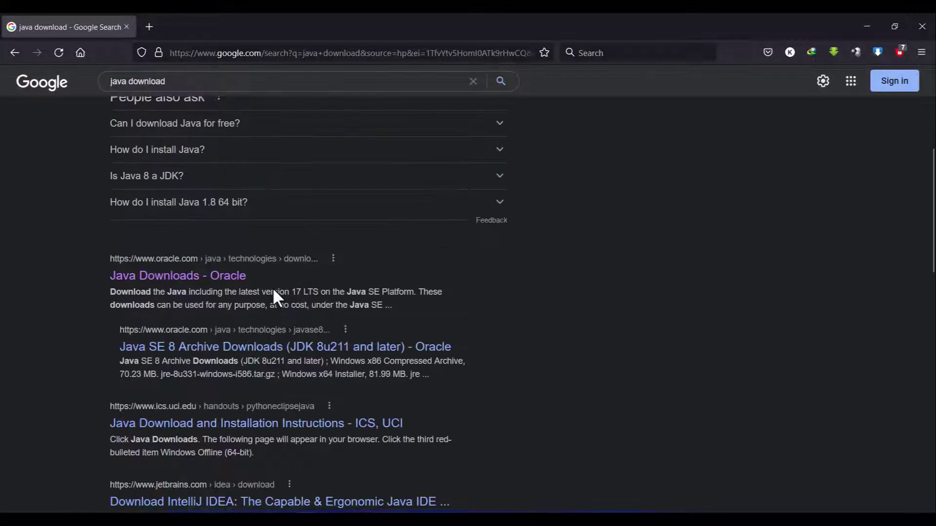
scroll(257, 287, down, 1)
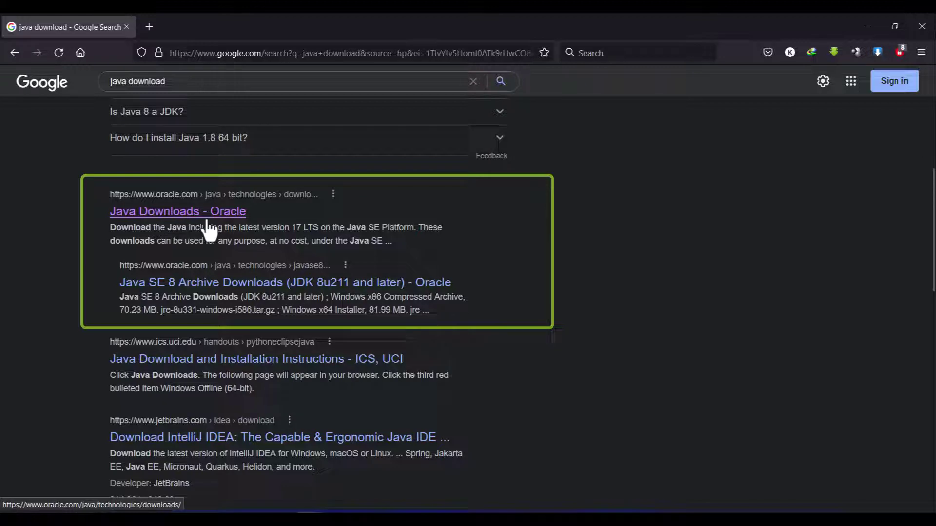
- Open Oracle's Java Downloads page and show the JDK 18 Windows x64 Installer and MSI Installer
click(233, 213)
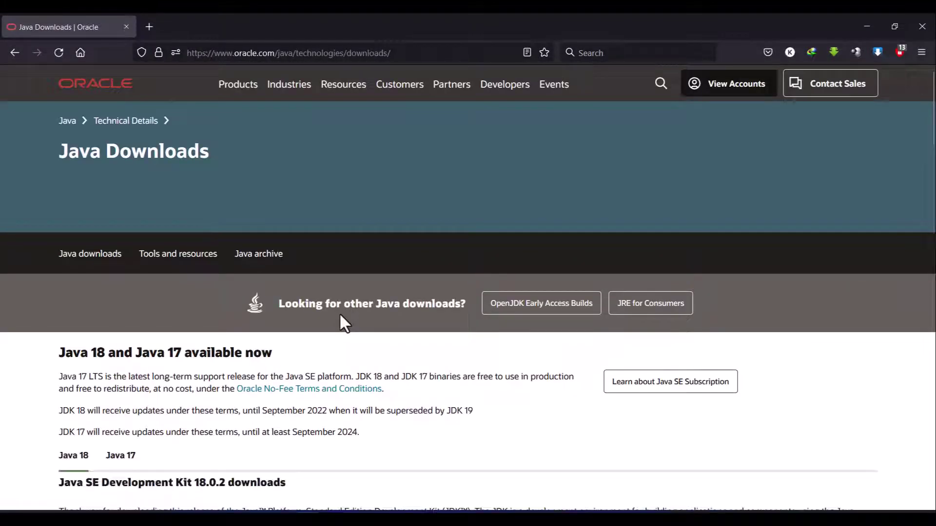
scroll(208, 343, down, 6)
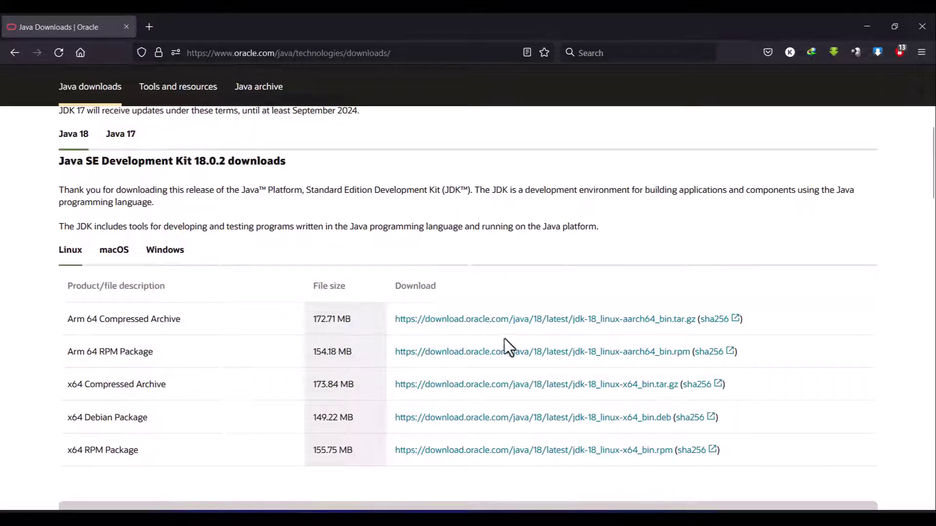
click(165, 250)
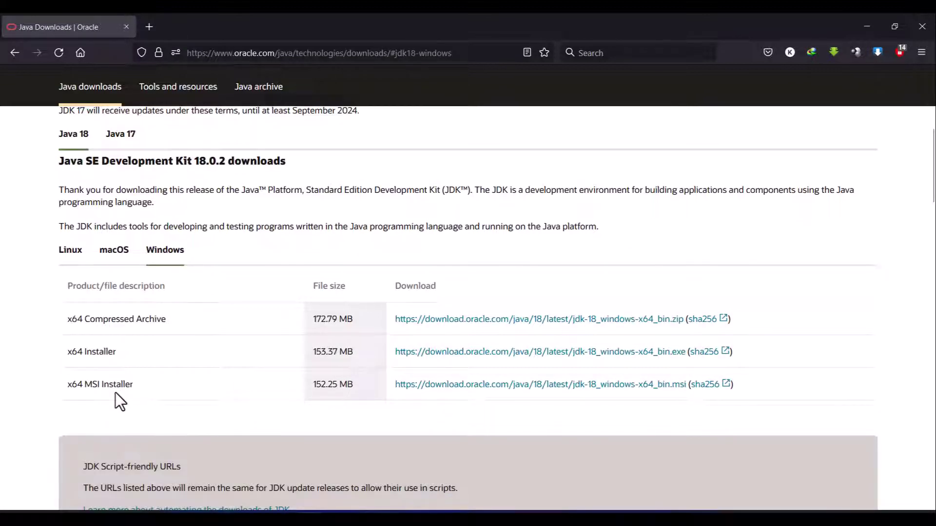
drag(66, 350, 122, 351)
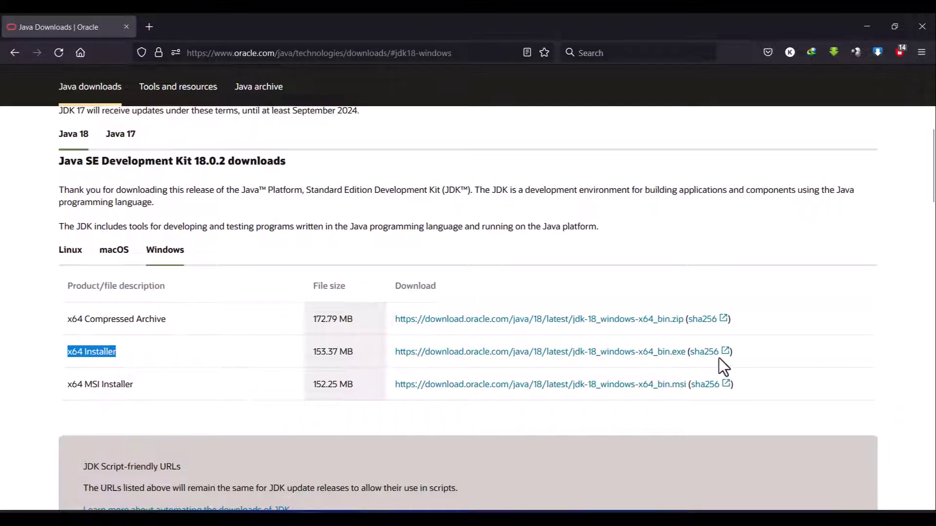
drag(67, 385, 134, 385)
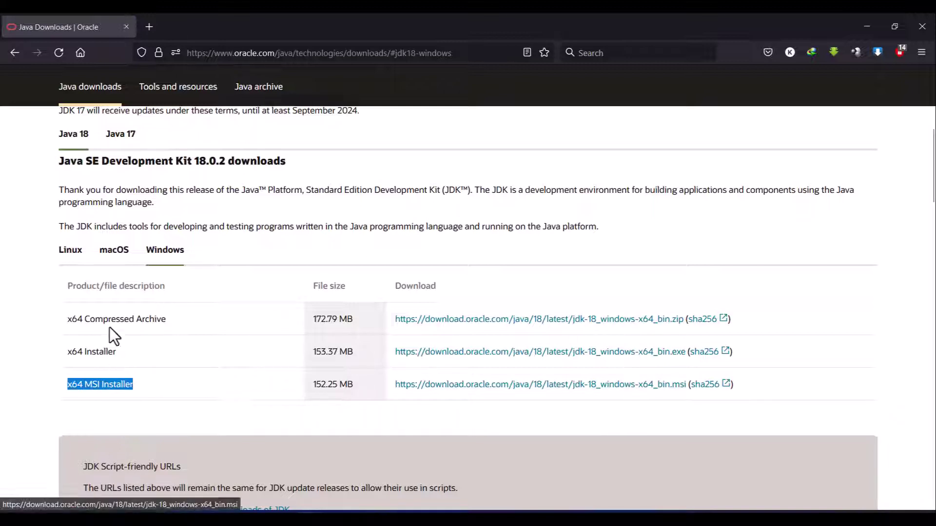
scroll(281, 293, up, 4)
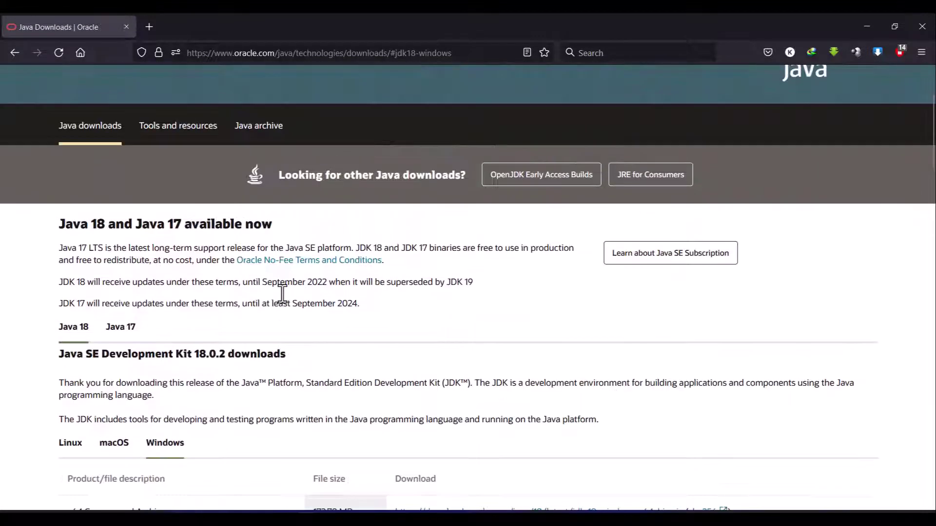
scroll(185, 241, up, 2)
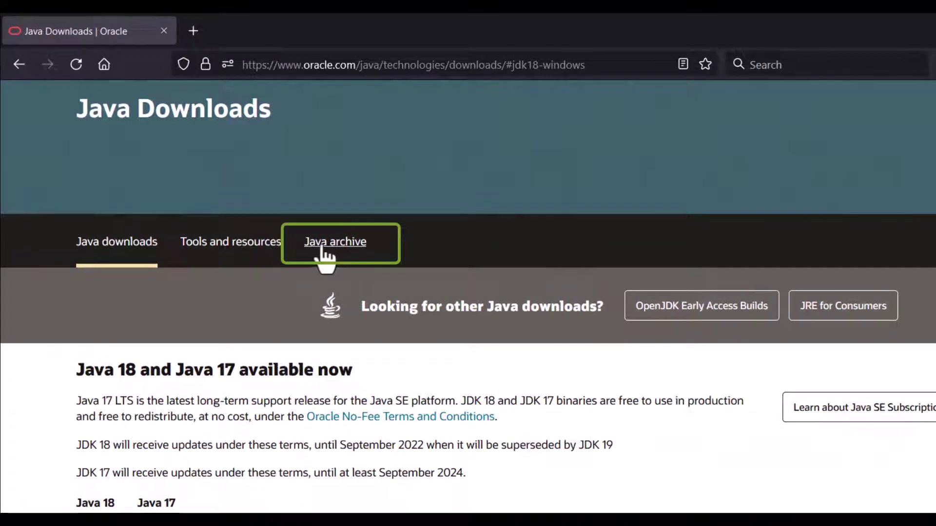
- Open the Oracle Java archive page and browse its list of older releases
click(341, 246)
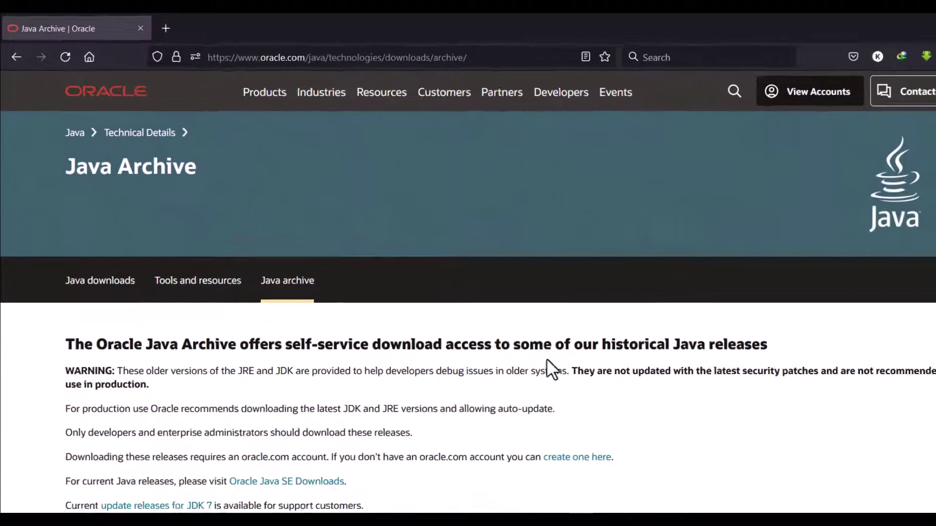
scroll(488, 306, down, 6)
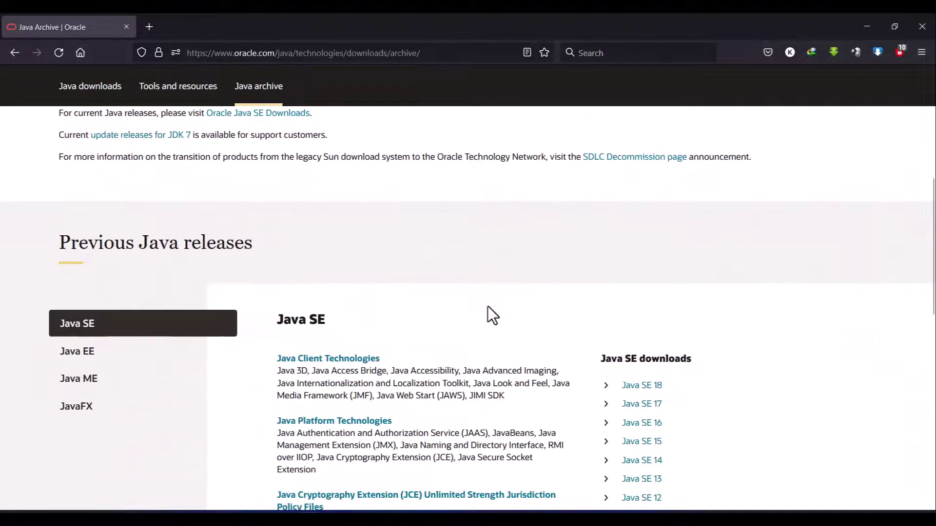
scroll(488, 306, down, 5)
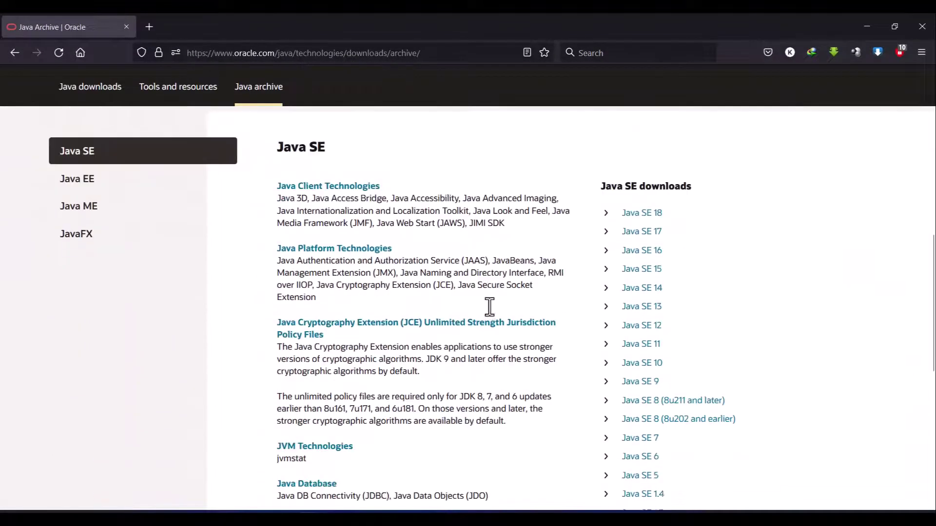
scroll(551, 291, up, 1)
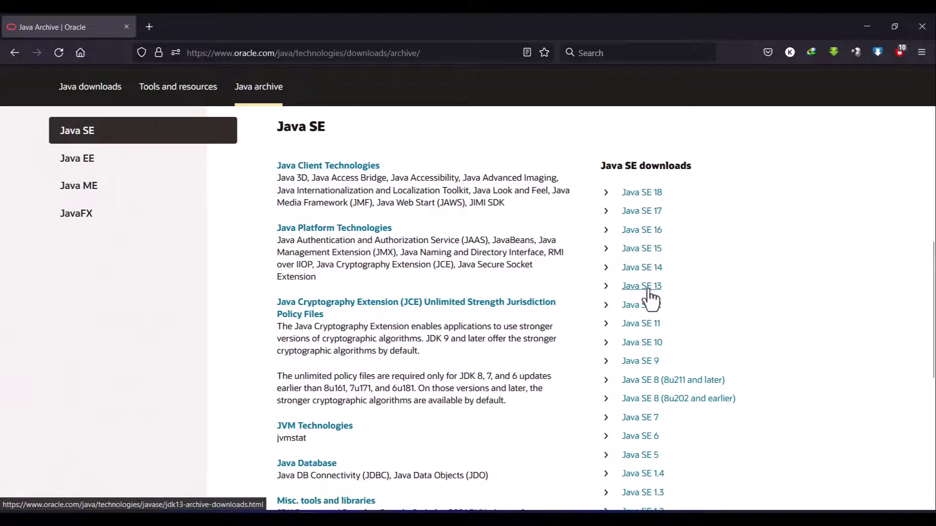
scroll(725, 270, down, 1)
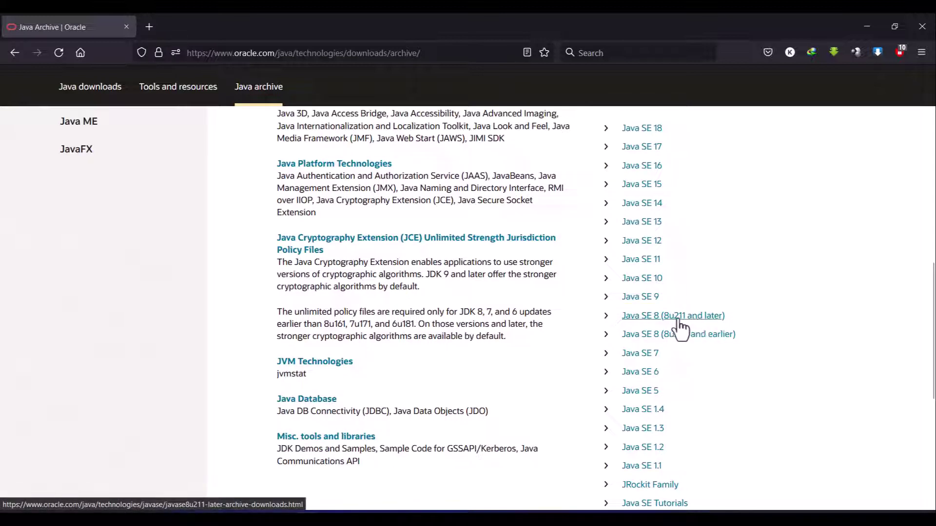
- Open the Java SE 8 (8u211 and later) archive and point out the JDK 8u333 Windows x64 and x86 installers
click(658, 323)
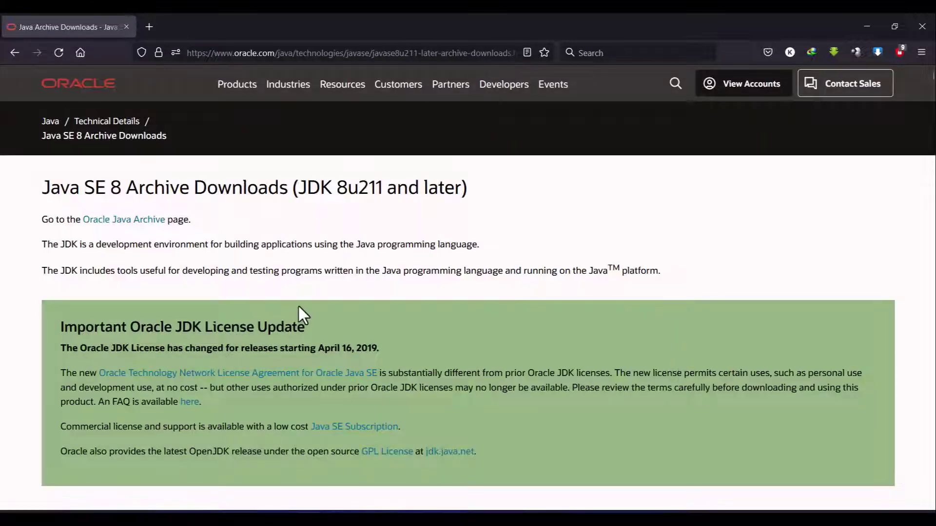
scroll(297, 305, down, 4)
scroll(298, 306, down, 8)
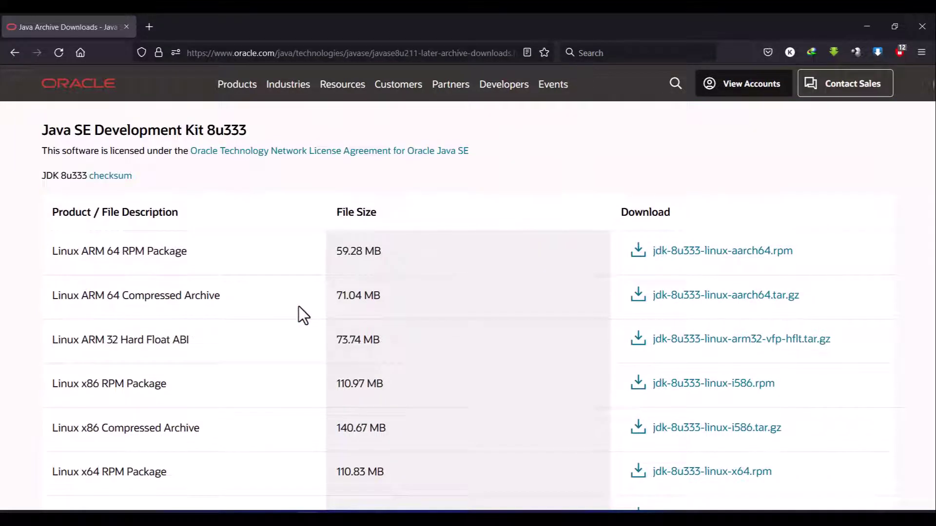
scroll(305, 306, down, 3)
scroll(341, 326, down, 4)
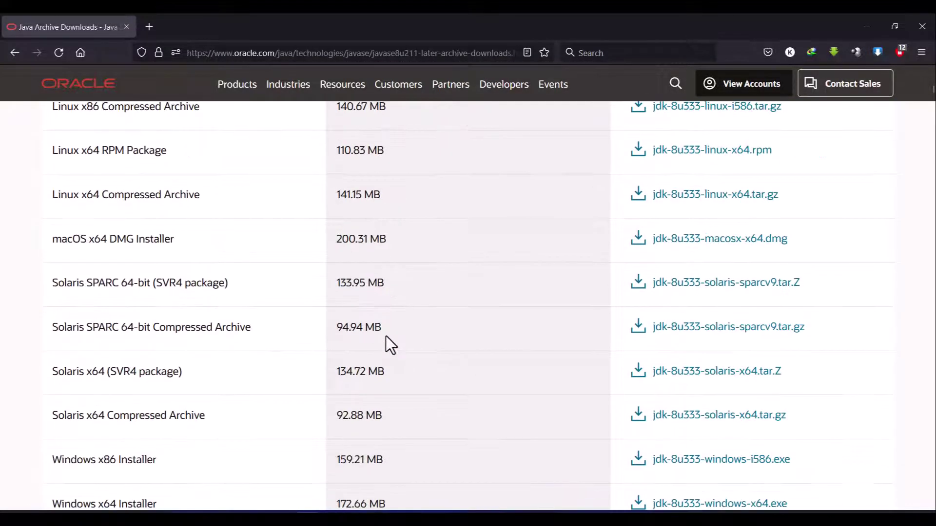
scroll(386, 341, down, 3)
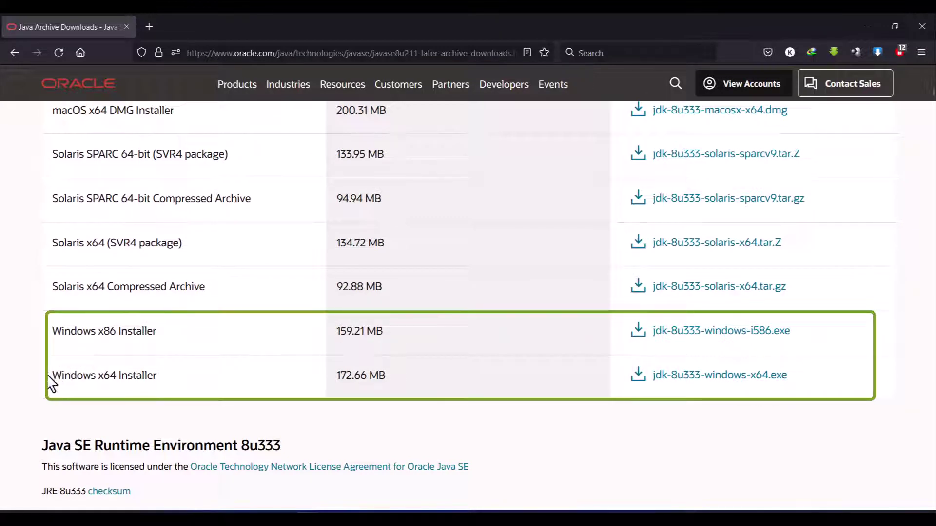
drag(52, 375, 159, 375)
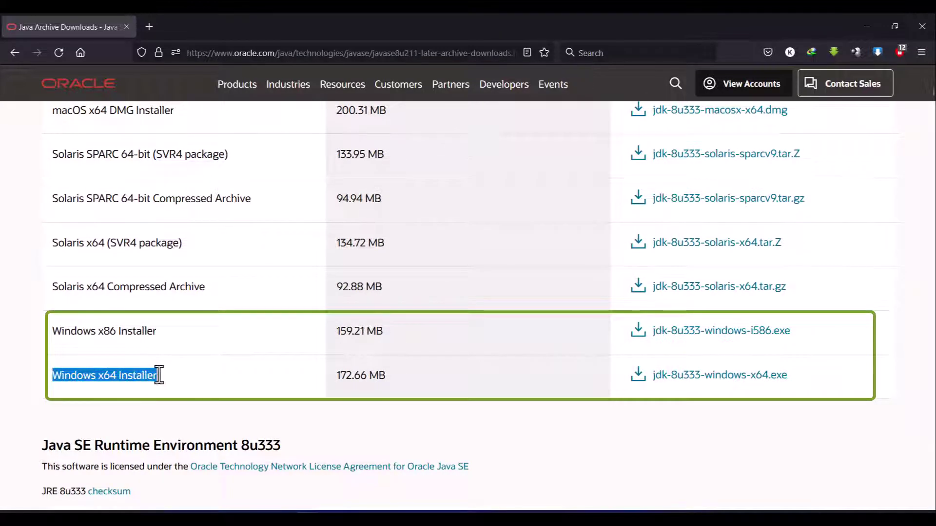
click(460, 384)
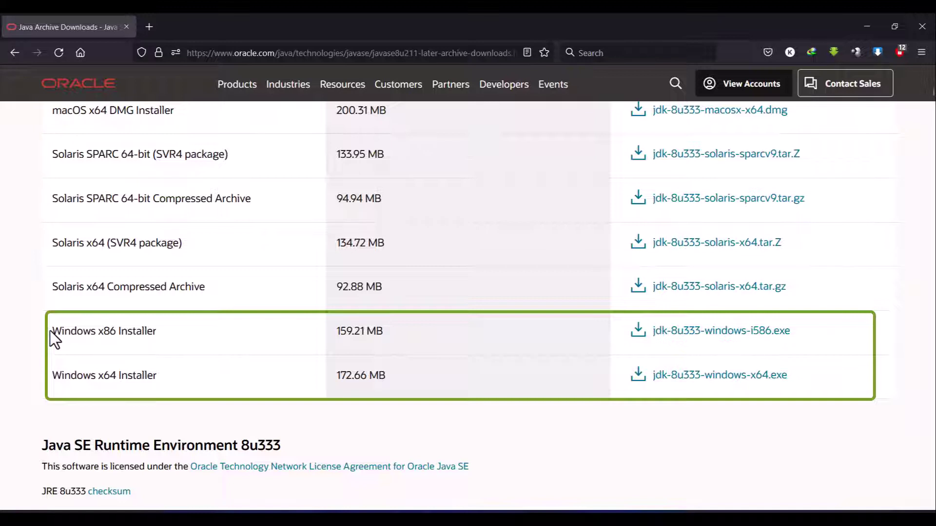
drag(50, 331, 176, 336)
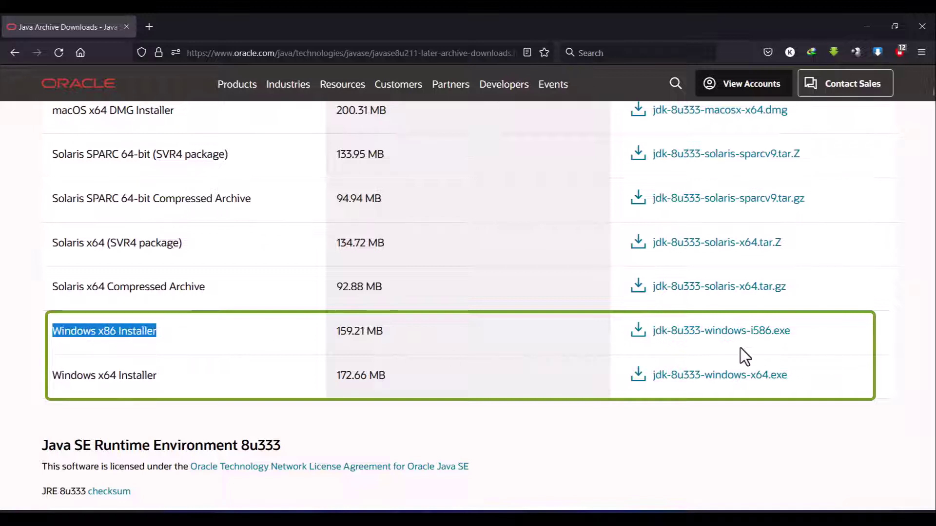
click(794, 401)
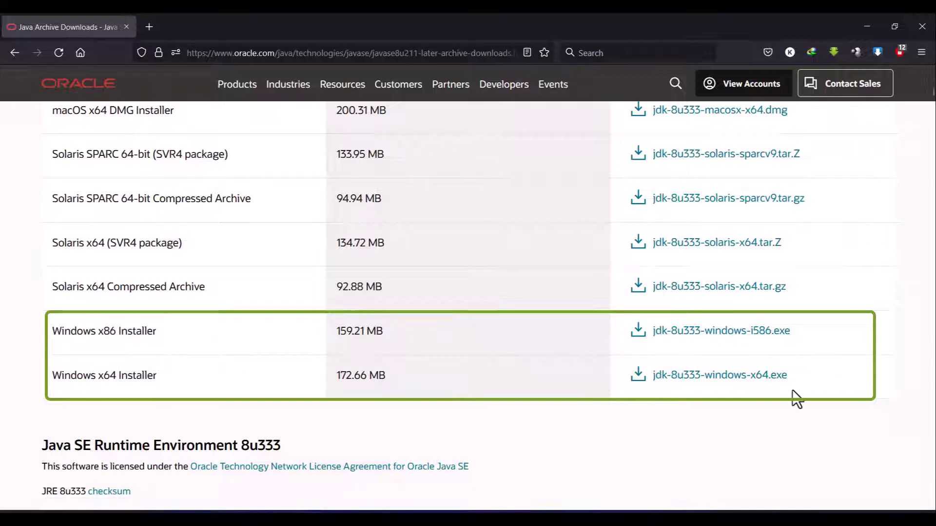
- Request the jdk-8u333-windows-x64.exe download and browse the Create Your Oracle Account form
click(753, 389)
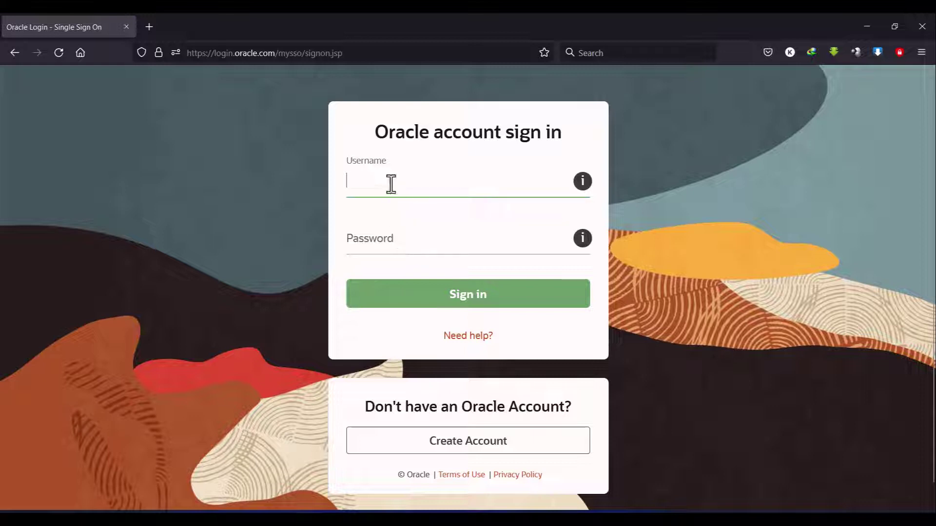
click(469, 453)
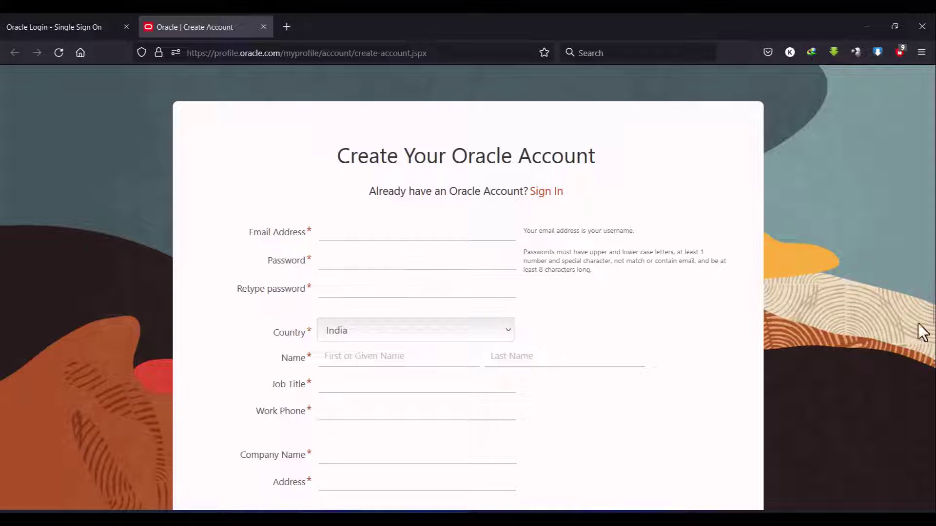
scroll(351, 394, down, 1)
scroll(350, 394, down, 3)
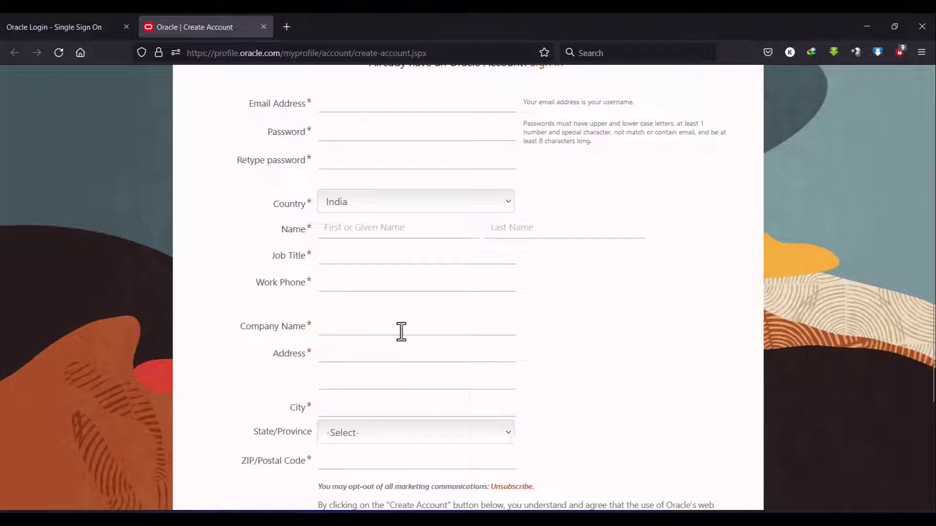
scroll(422, 349, down, 3)
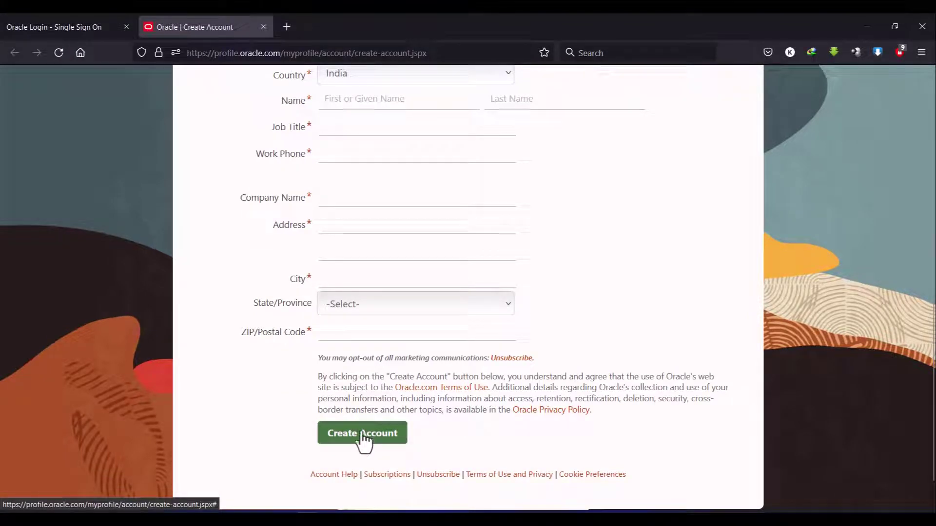
- Return to the Oracle sign-in page and view the Downloads folder holding the jdk-8u333 installer
click(65, 27)
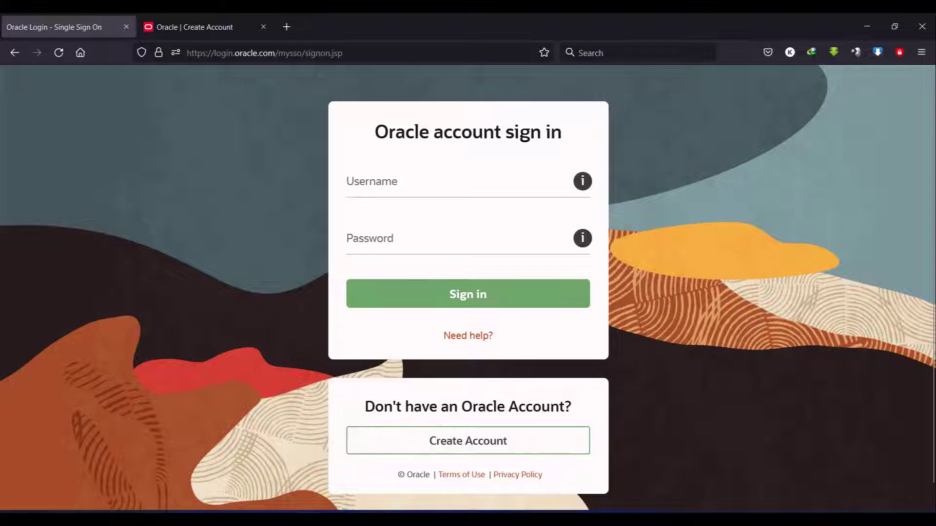
click(355, 519)
click(352, 314)
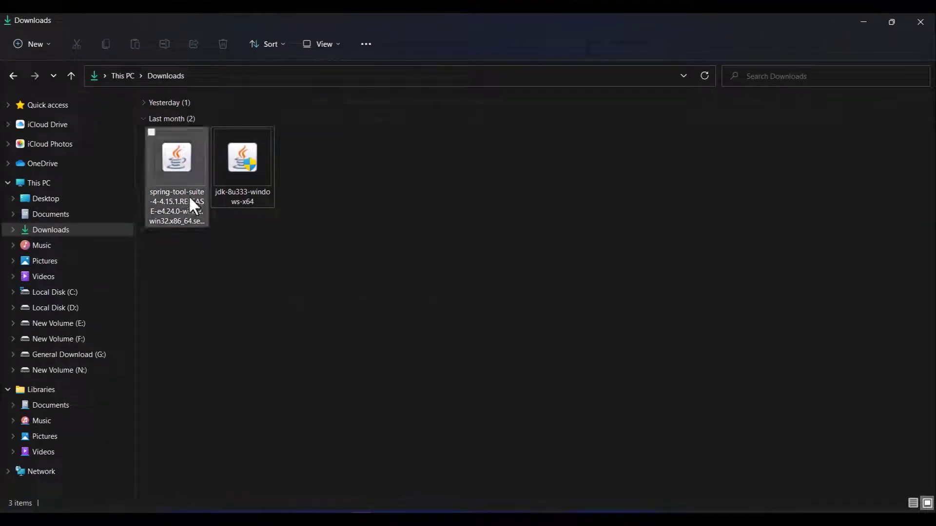
- In a new tab, search Google for 'sts download' and open the Tools - Spring page
click(869, 22)
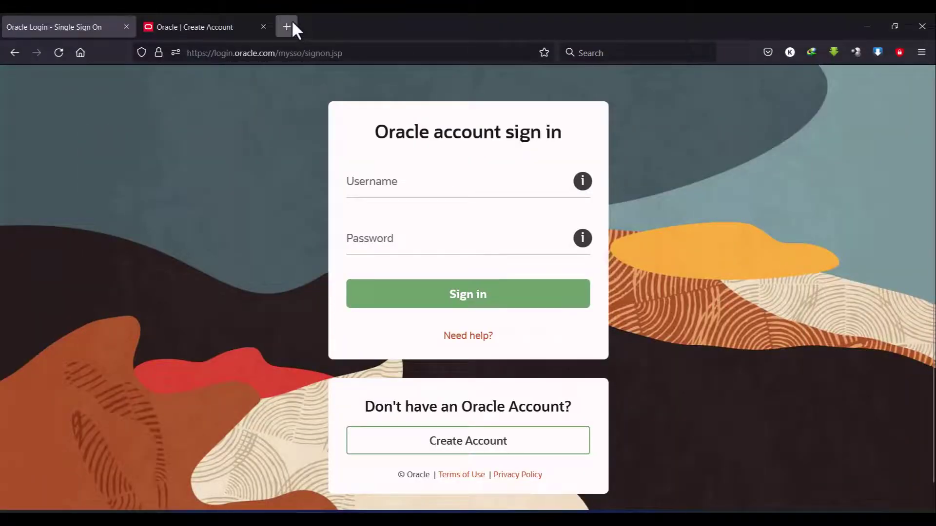
click(291, 25)
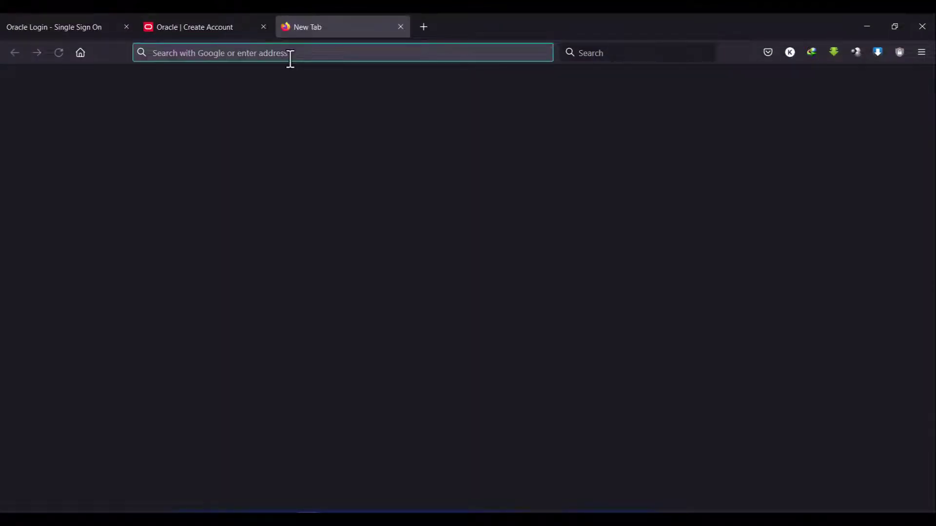
text(g)
key(Return)
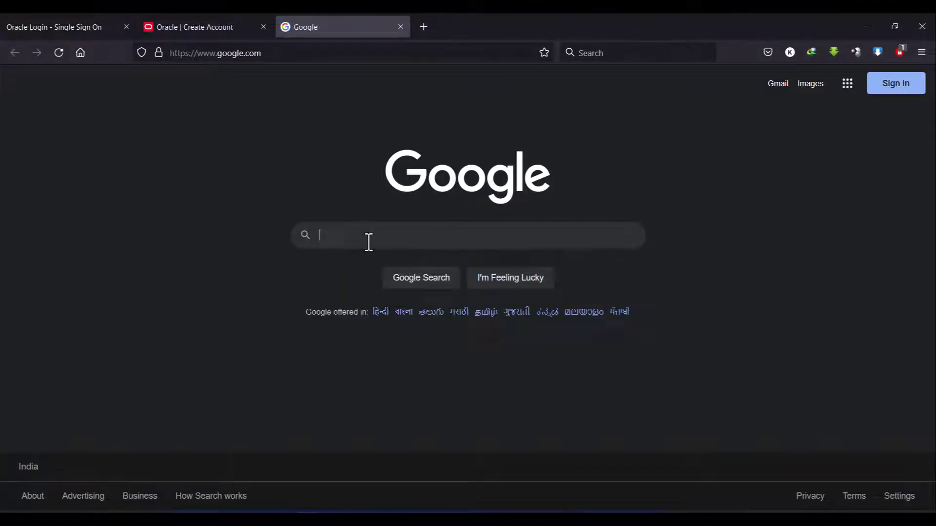
click(369, 237)
text(sts)
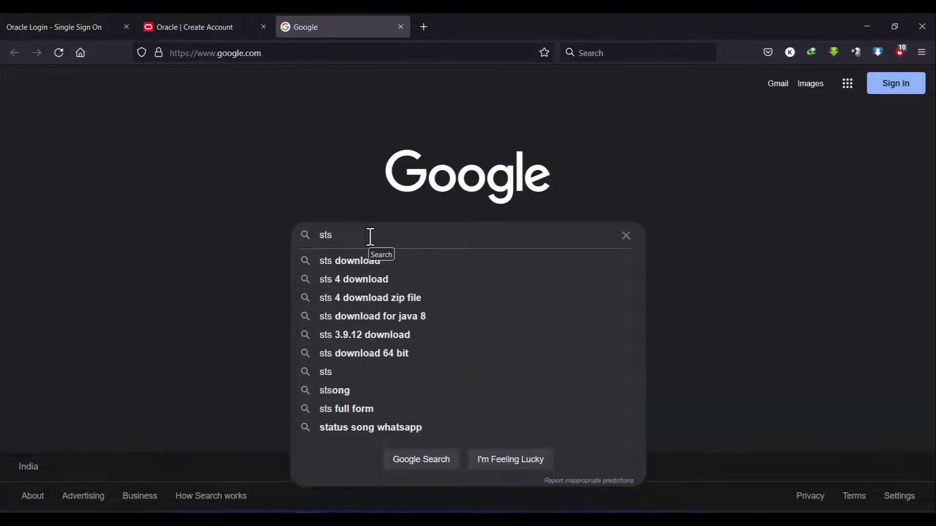
click(367, 261)
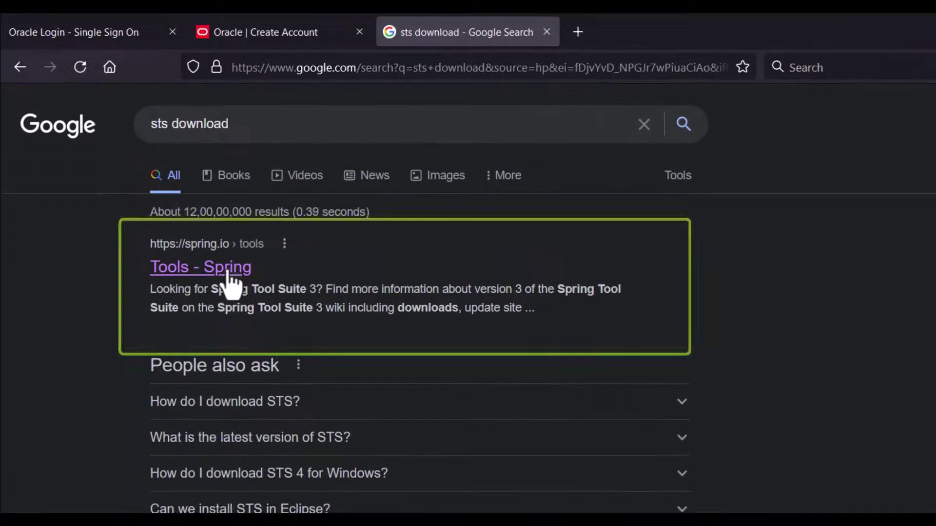
click(227, 272)
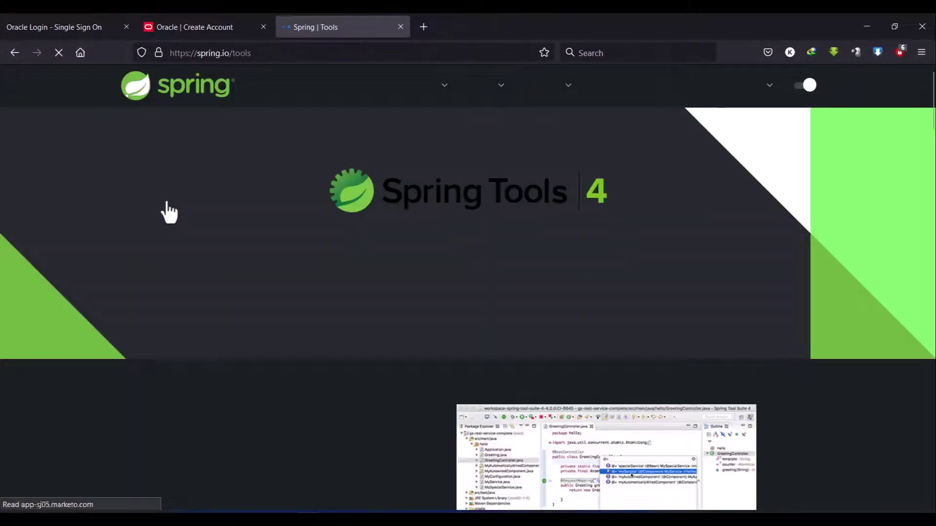
- Browse the Spring Tools 4 for Eclipse page down to the download links
scroll(555, 304, down, 5)
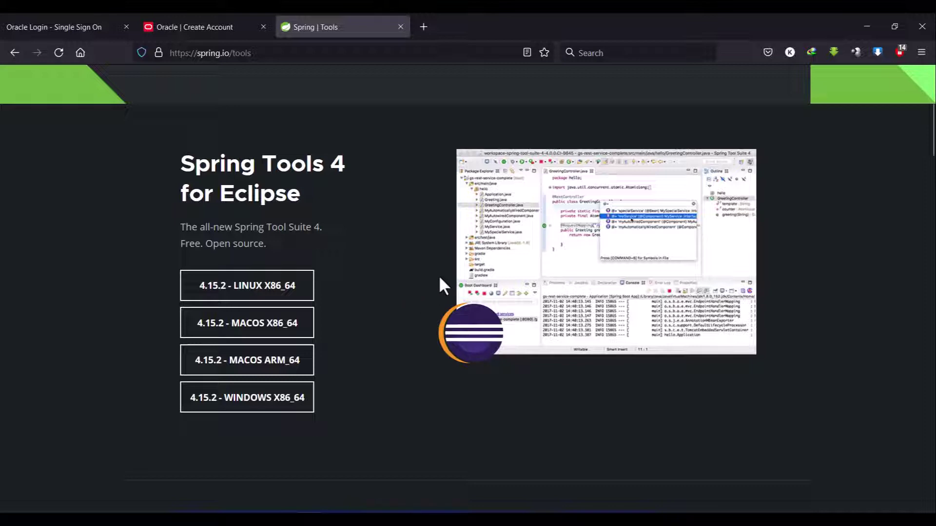
scroll(417, 234, down, 5)
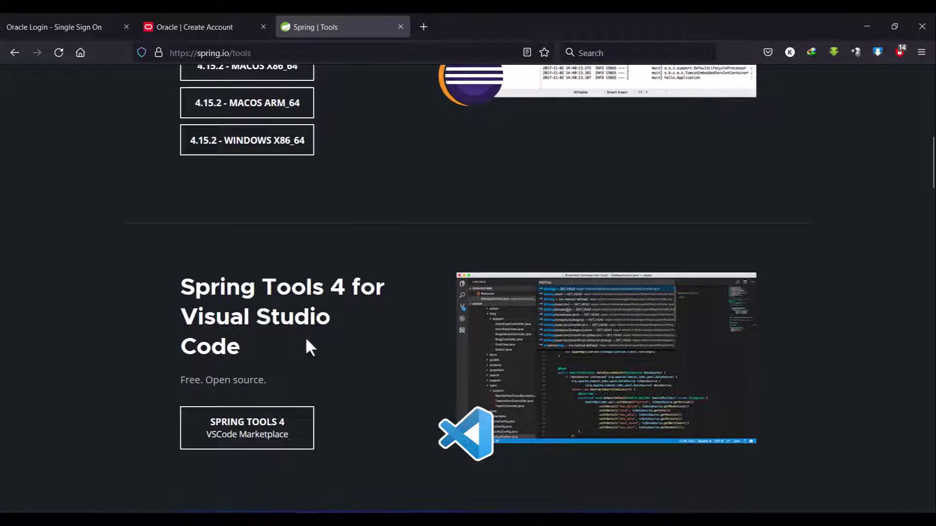
scroll(411, 334, down, 4)
scroll(408, 326, down, 2)
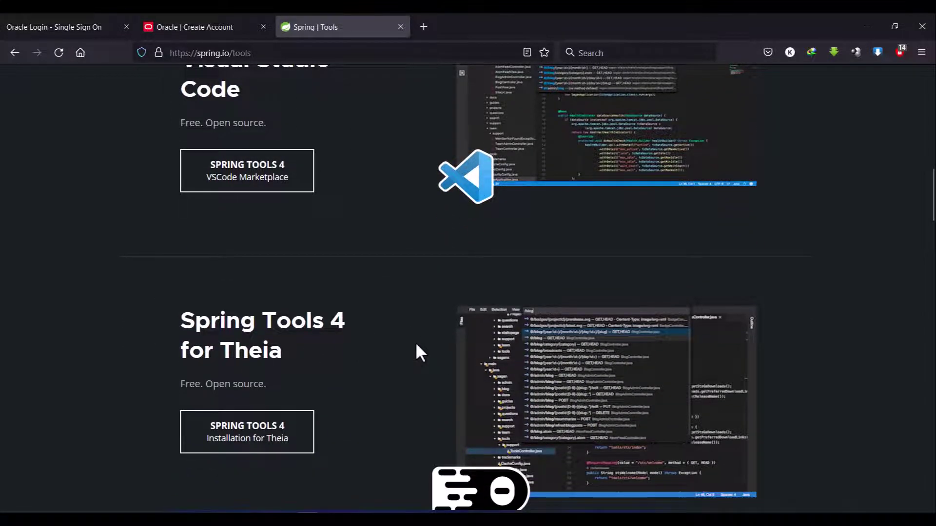
scroll(416, 346, up, 6)
scroll(416, 346, up, 4)
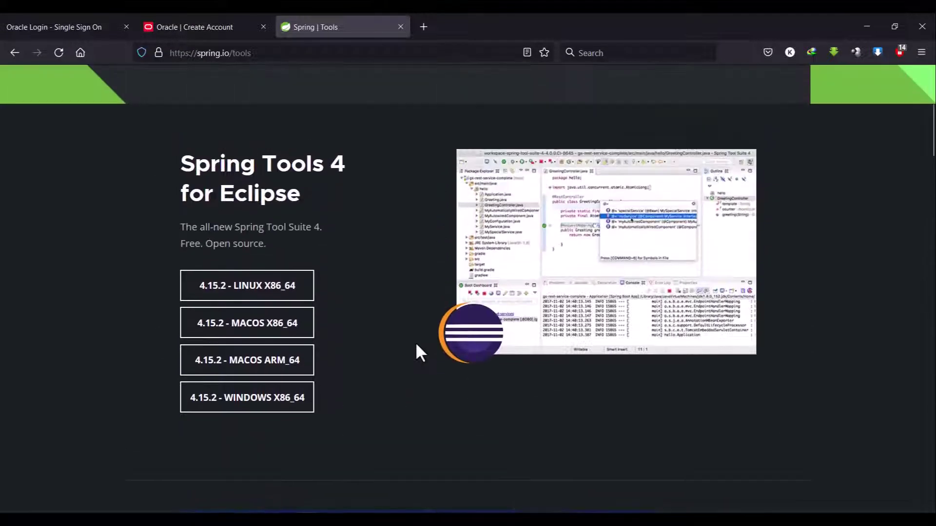
scroll(416, 347, up, 1)
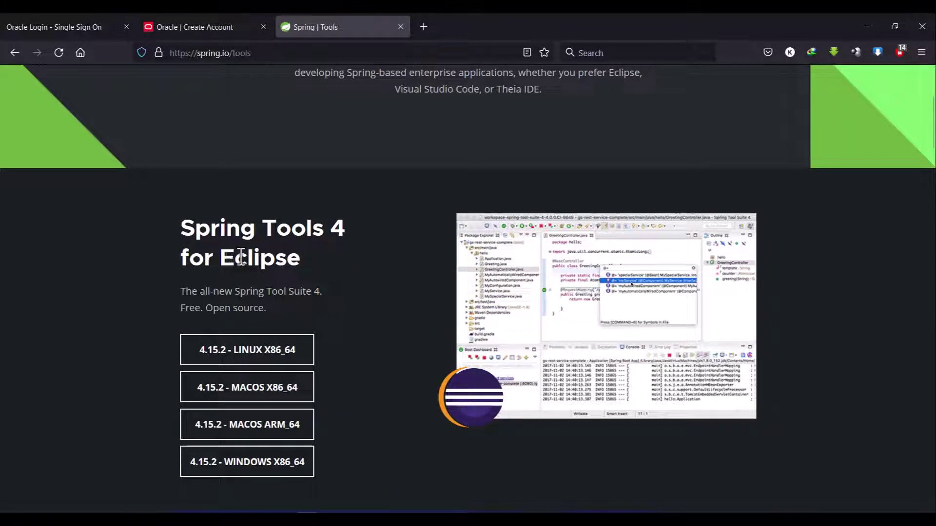
drag(219, 259, 303, 259)
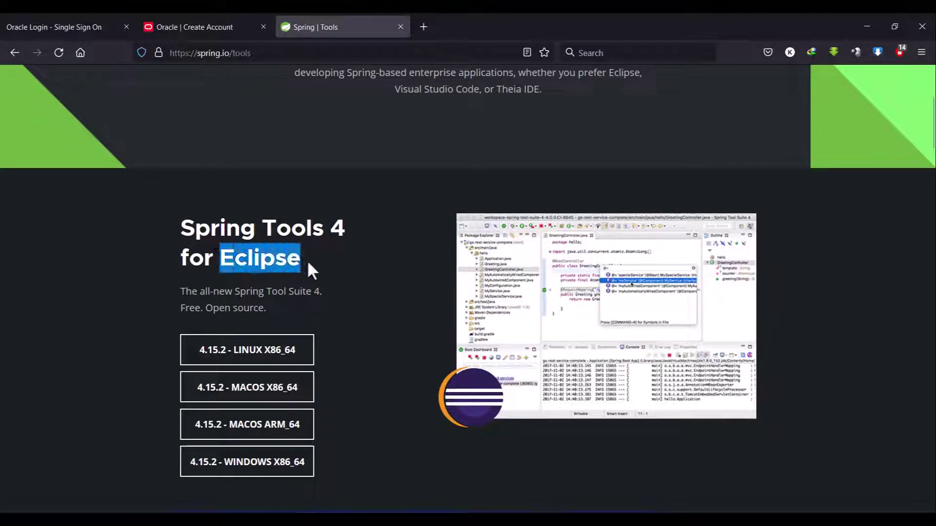
click(376, 269)
scroll(380, 293, down, 3)
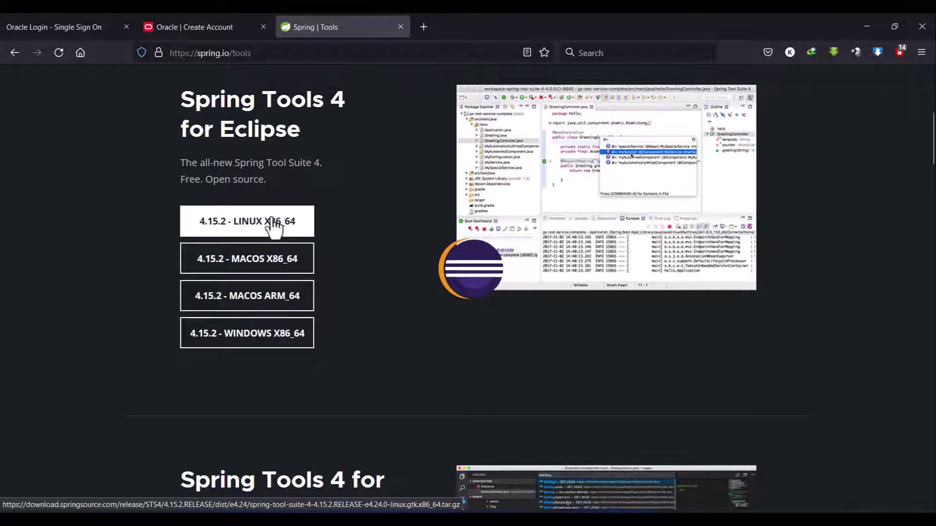
- Start and cancel the Spring Tools 4.15.2 Windows x86_64 download, then switch to the Downloads folder
click(267, 340)
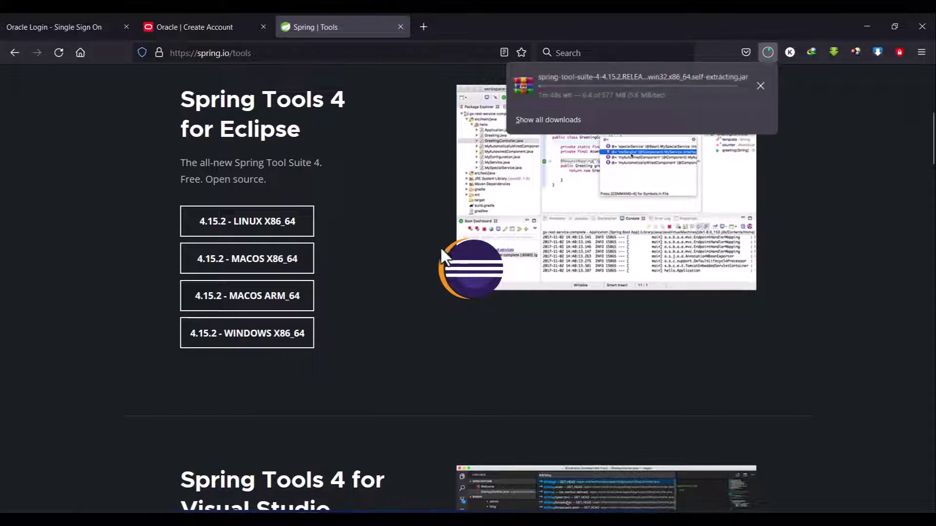
click(760, 86)
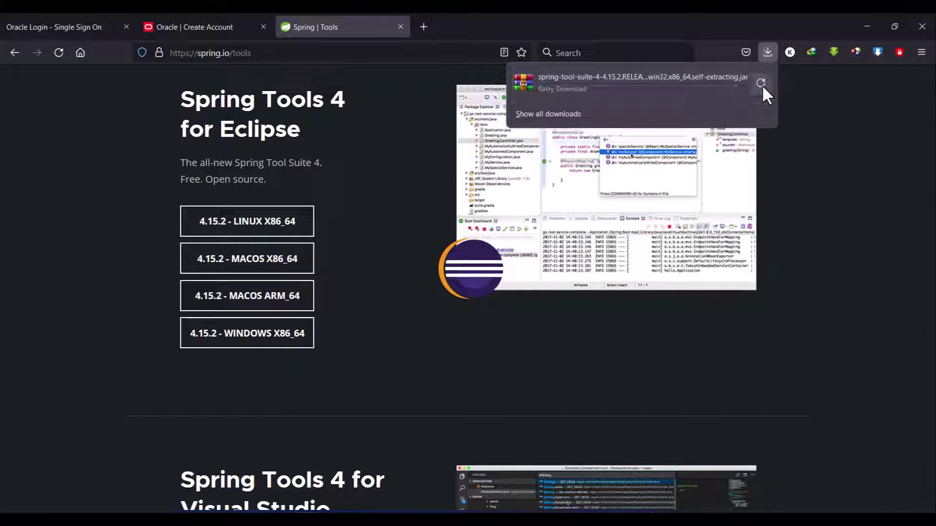
click(824, 141)
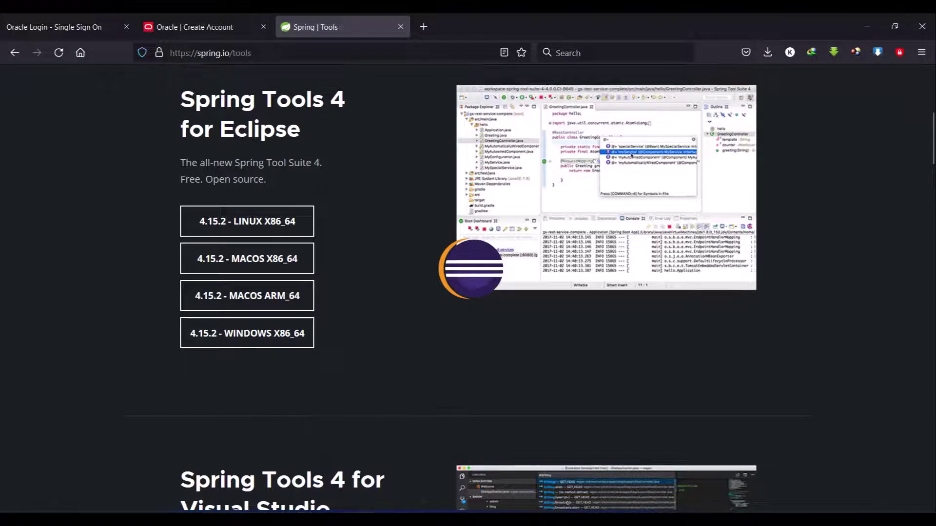
click(387, 507)
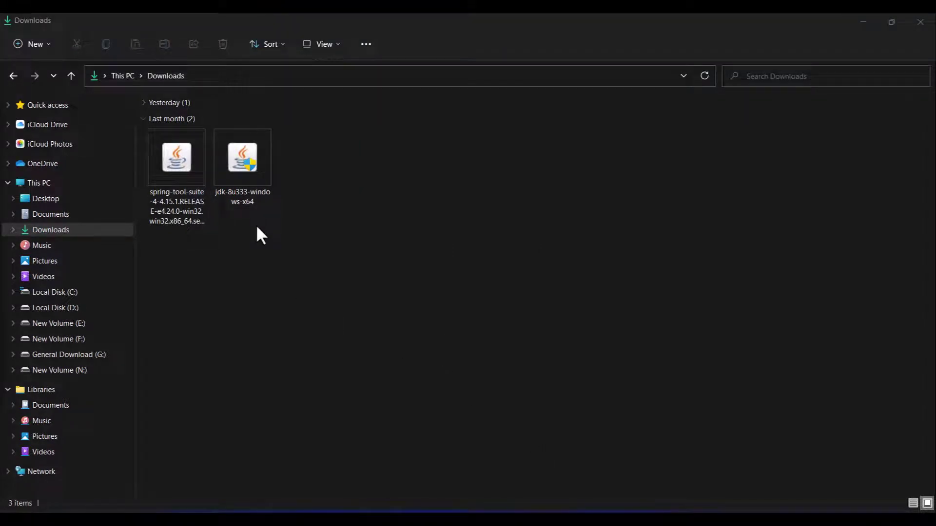
- Run jdk-8u333-windows-x64 from Downloads, then minimize Explorer and show the desktop with Win+D
click(248, 168)
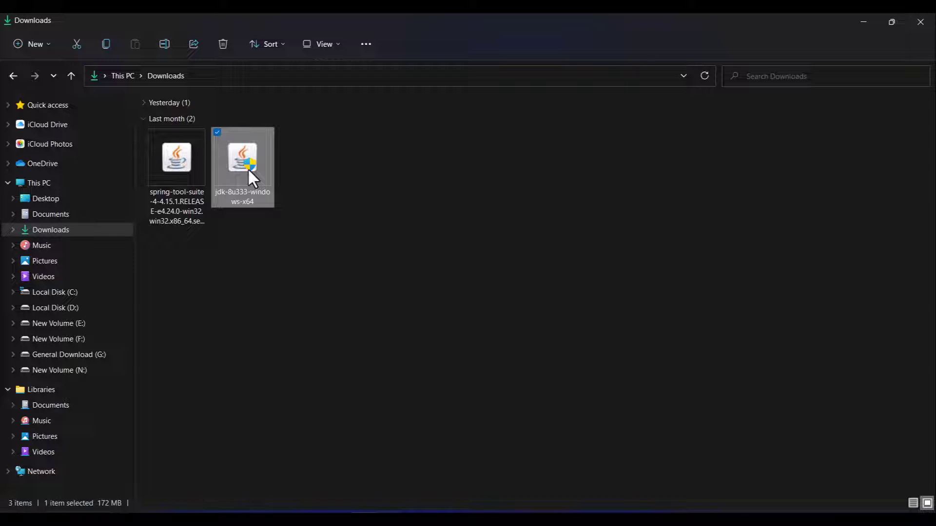
double_click(248, 168)
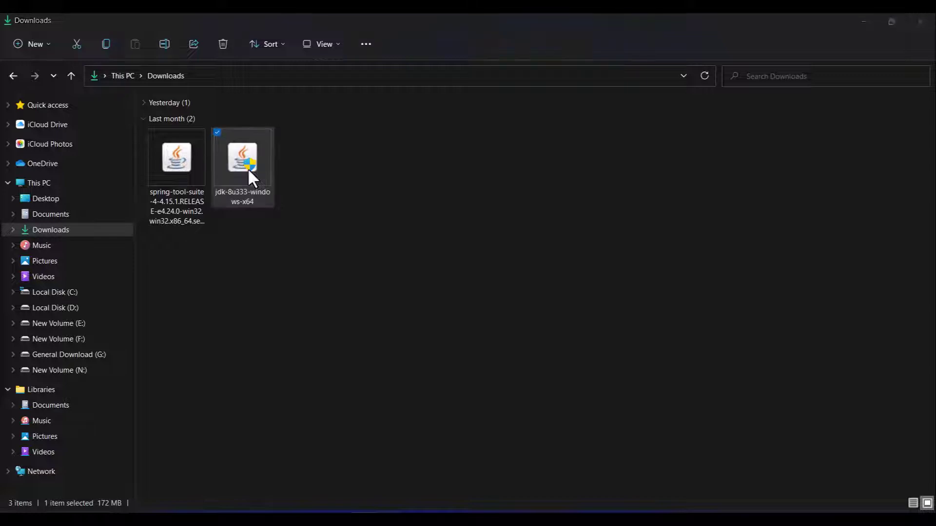
click(863, 21)
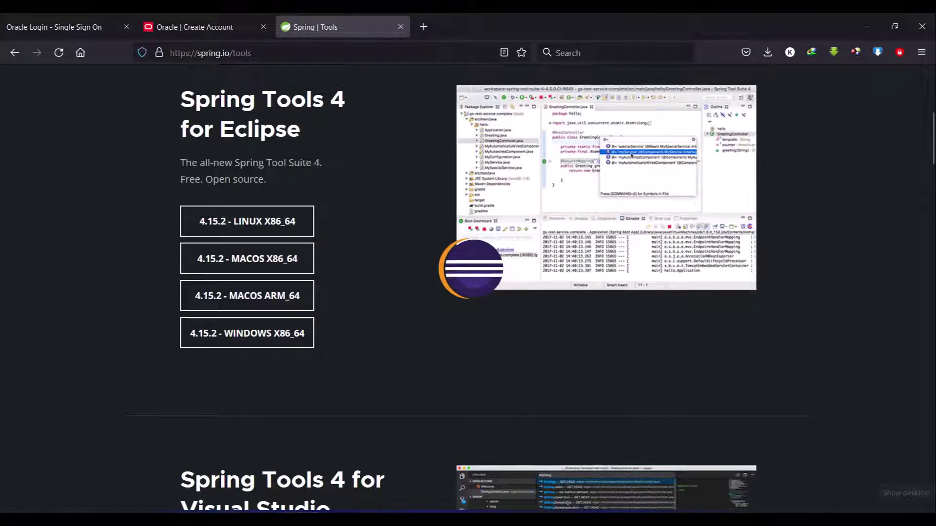
key(super+d)
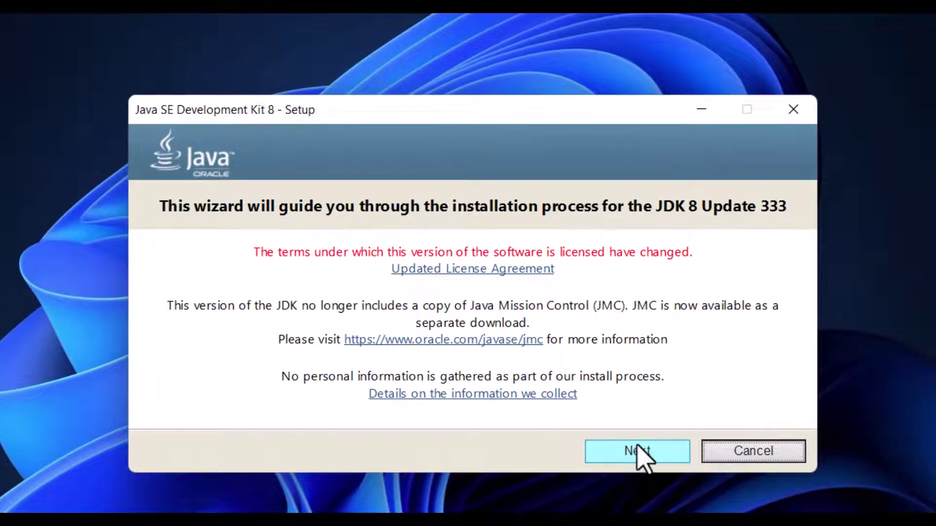
- Install JDK 8 Update 333 (64-bit) with default features and folders, then close the setup
click(638, 452)
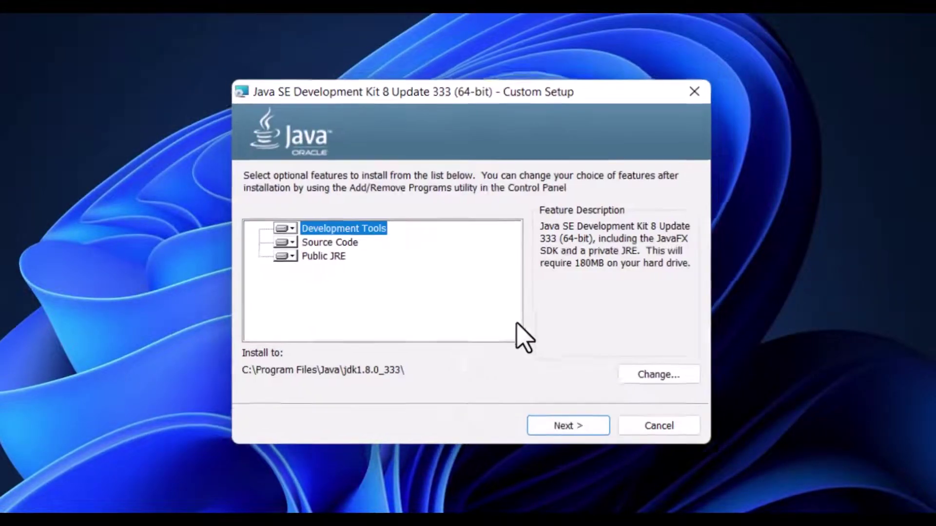
click(569, 431)
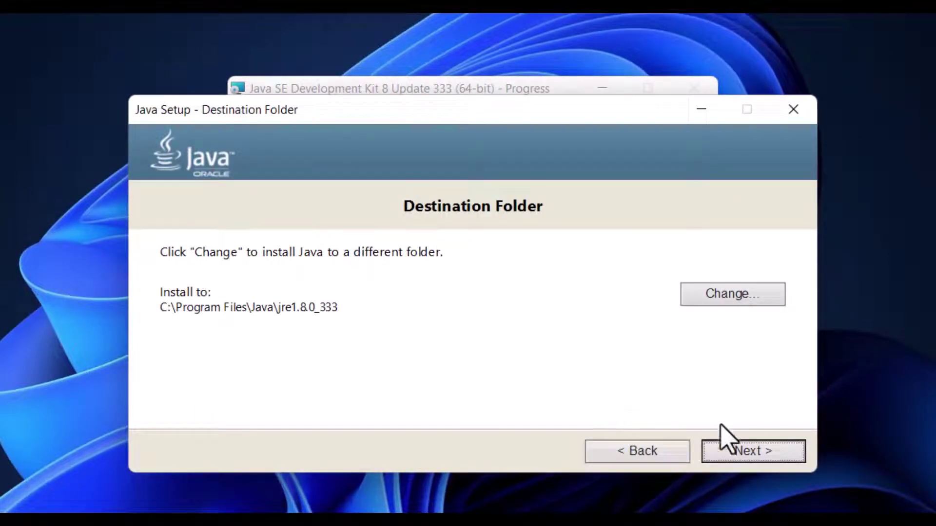
click(747, 453)
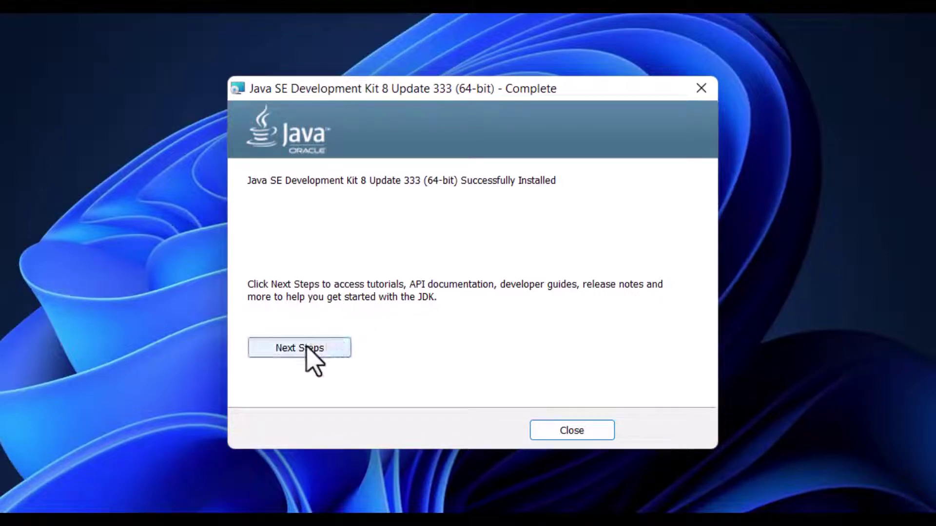
click(571, 431)
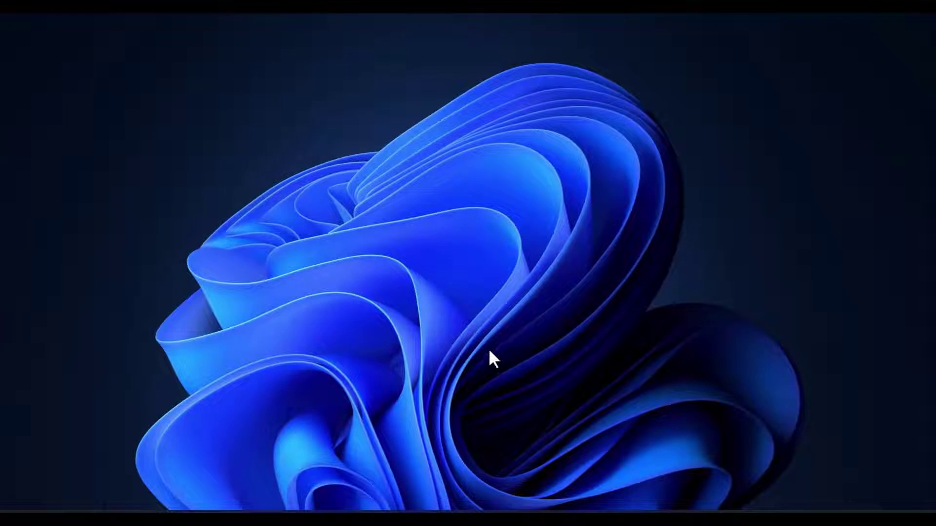
- Search 'envir' to open System Properties and its Environment Variables dialog
key(super+s)
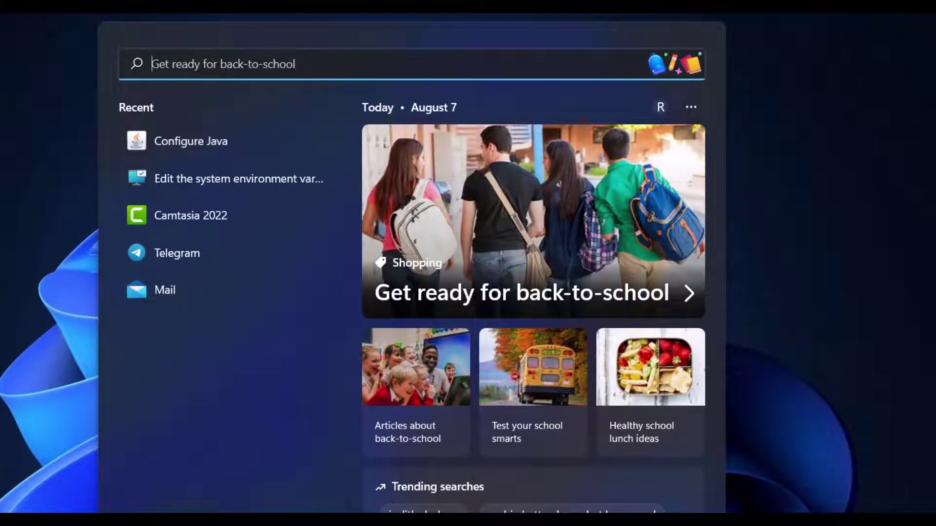
text(envir)
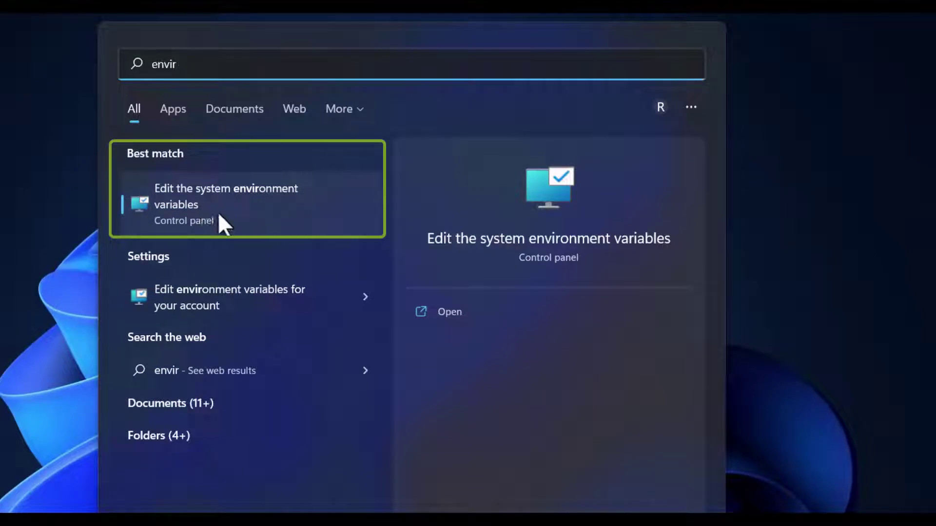
click(205, 198)
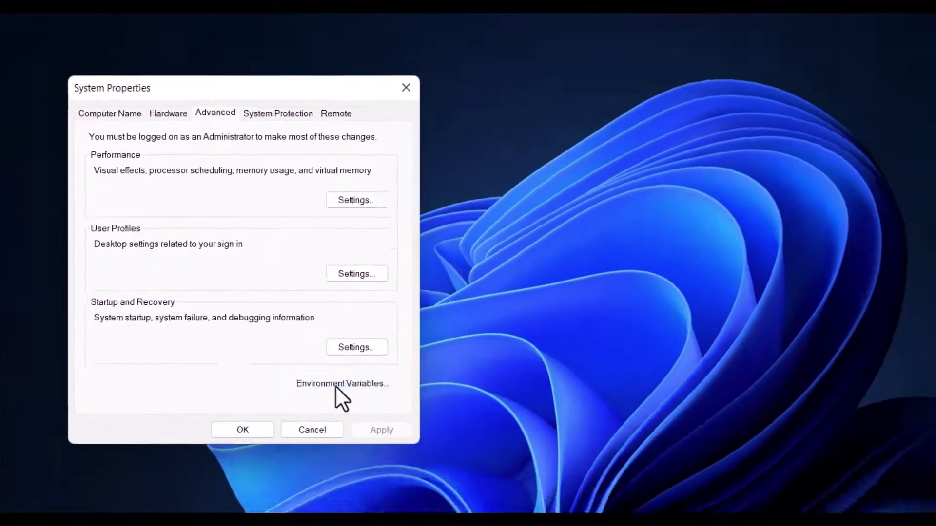
click(393, 448)
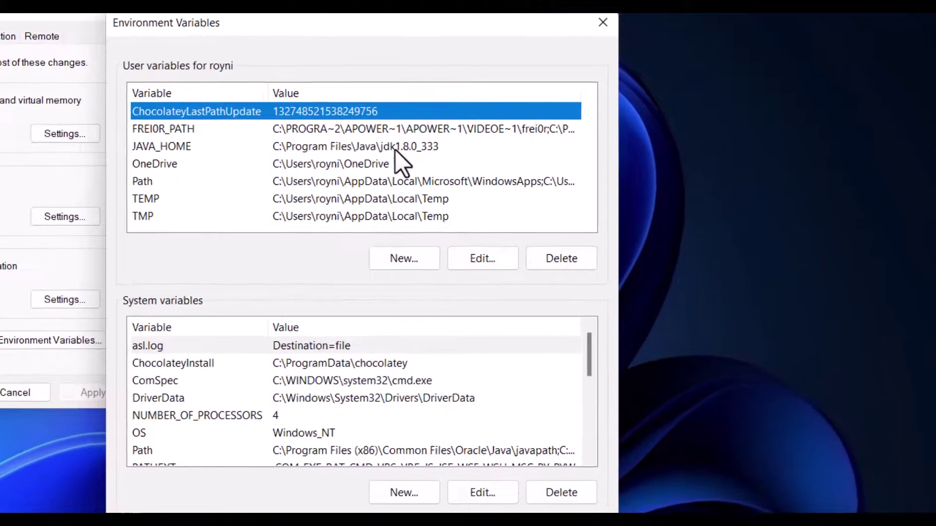
- Delete the old JAVA_HOME user variable and start a new one named JAVA_HOME
click(395, 147)
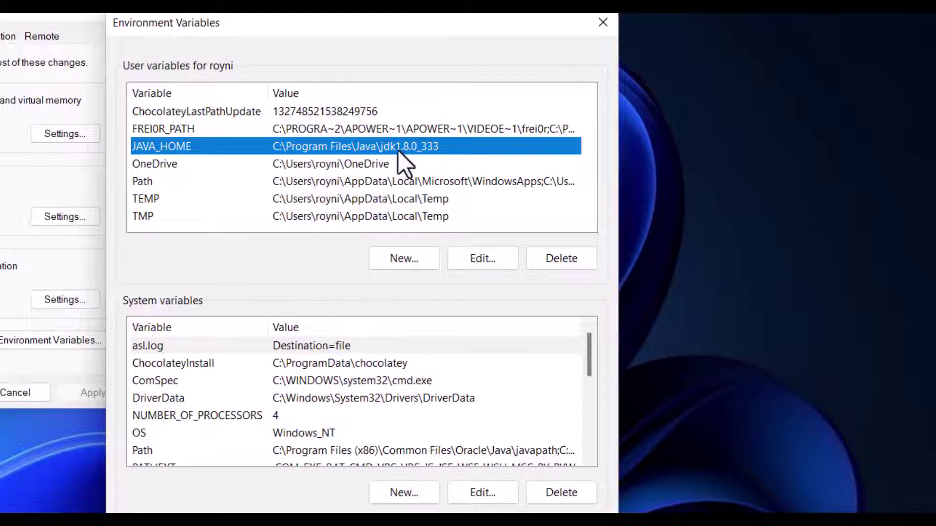
click(543, 260)
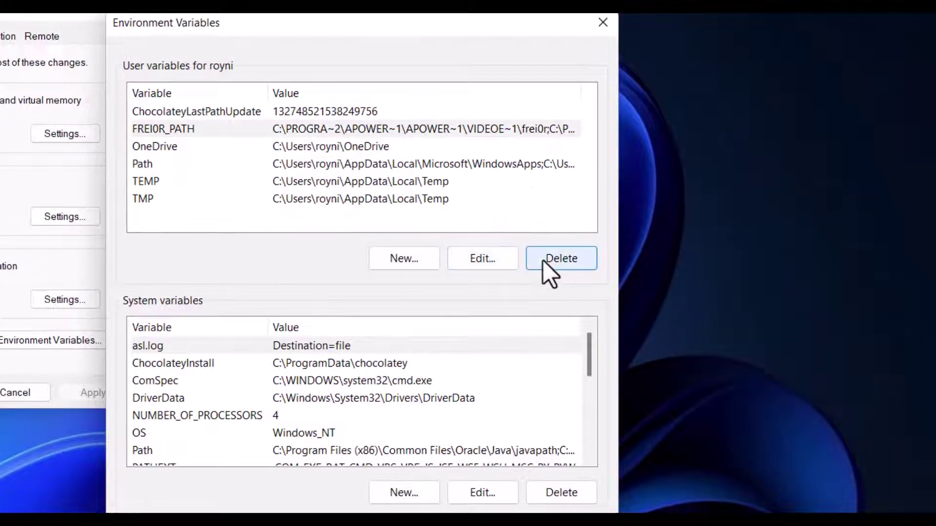
click(402, 262)
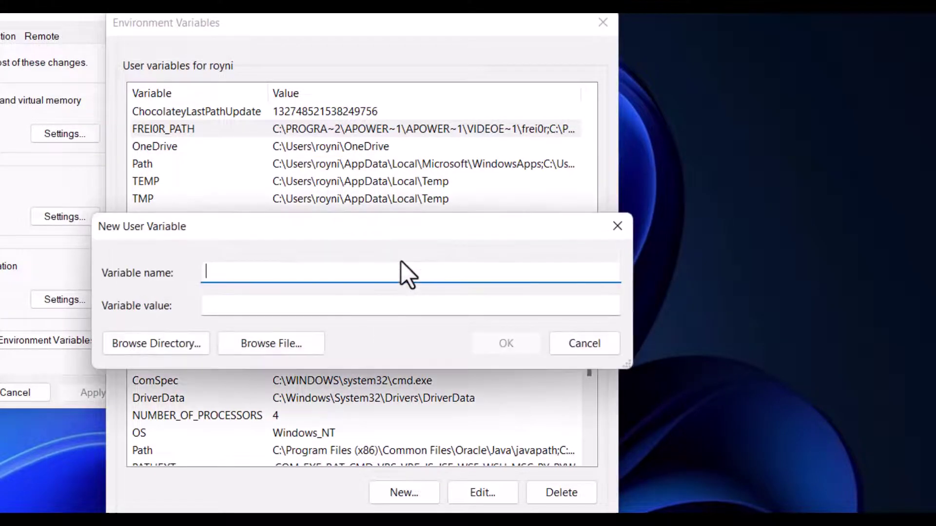
text(JAVA_HME)
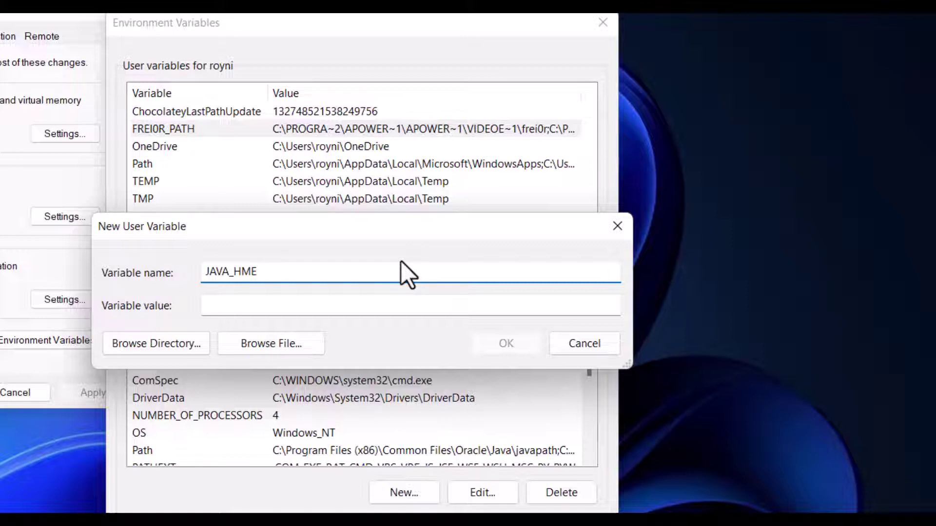
key(Left)
key(Left)
text(O)
click(430, 310)
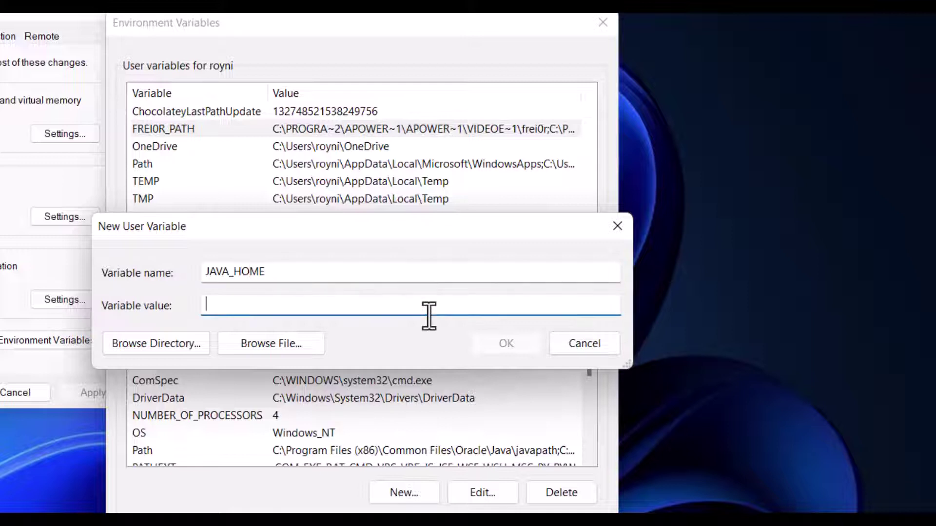
- Browse for the variable's folder through This PC, Local Disk (C:) and Program Files
click(156, 346)
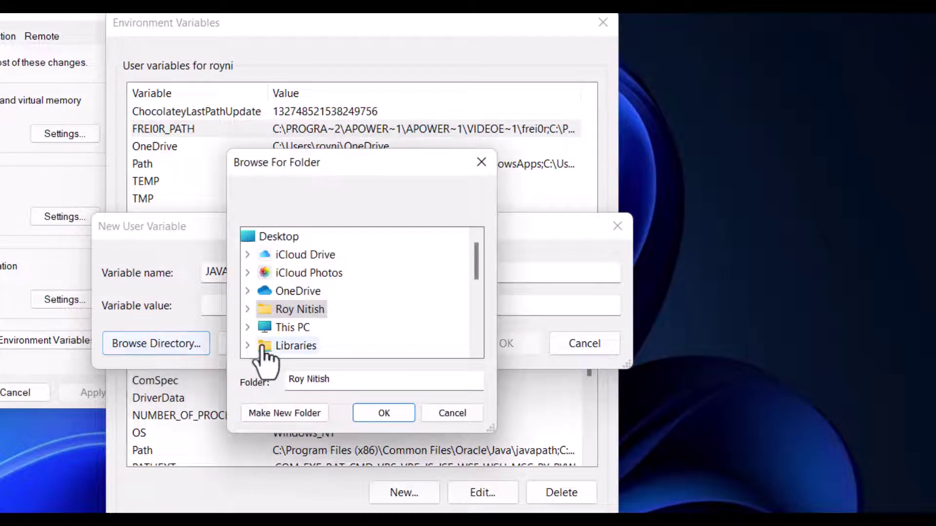
scroll(323, 334, down, 7)
scroll(324, 325, up, 7)
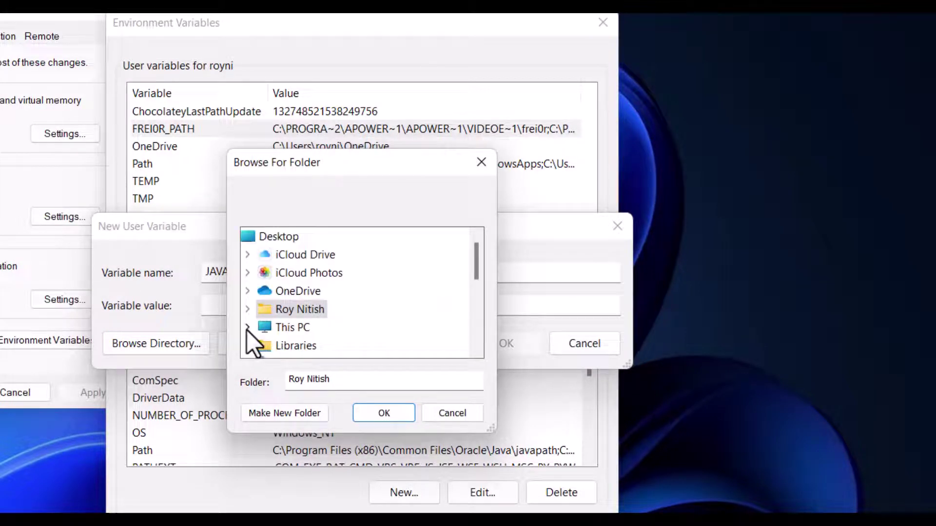
click(247, 328)
scroll(329, 301, down, 2)
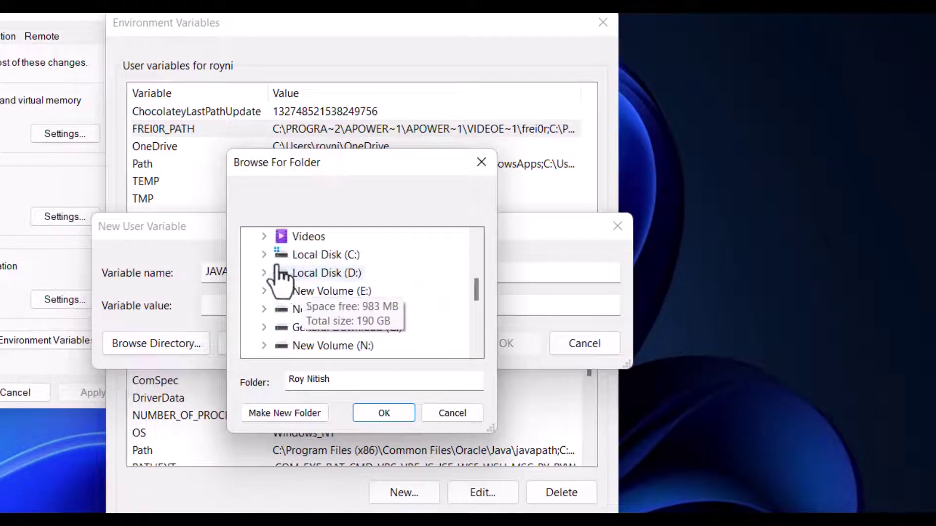
click(264, 255)
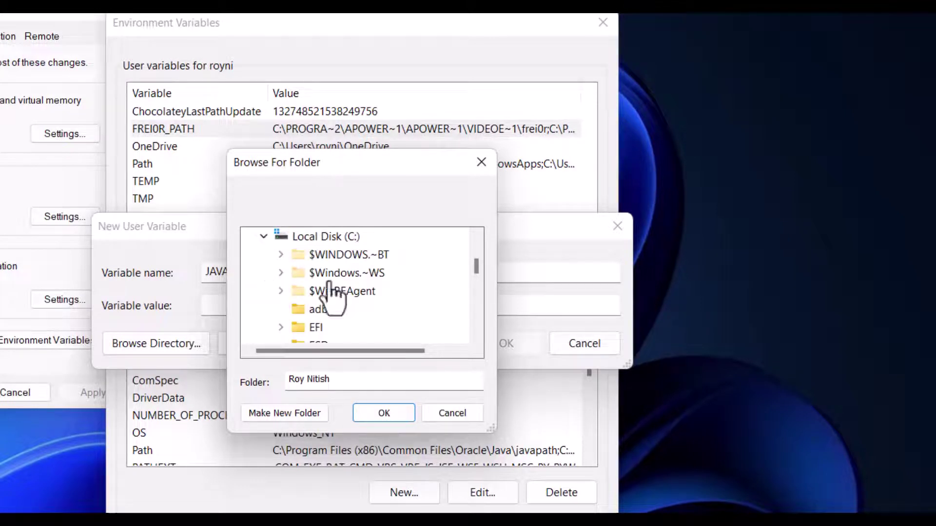
scroll(381, 297, down, 3)
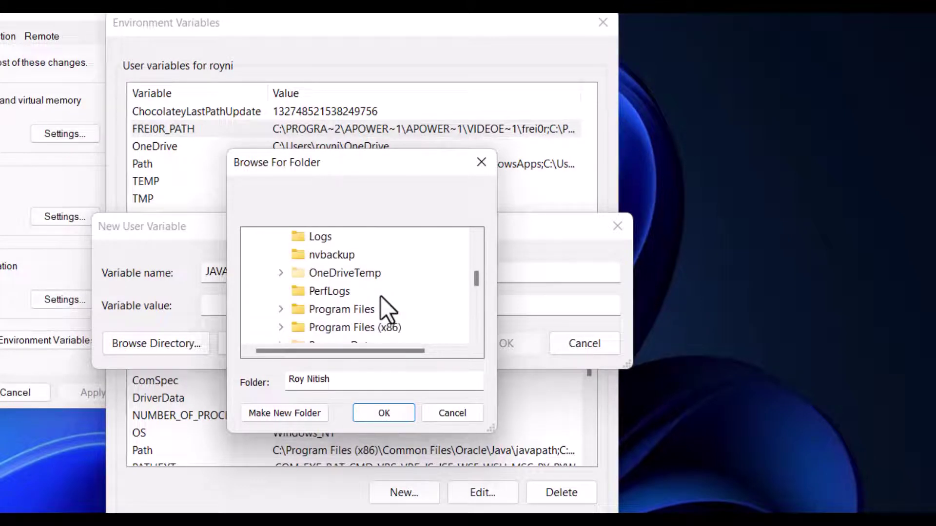
click(281, 309)
scroll(316, 311, down, 3)
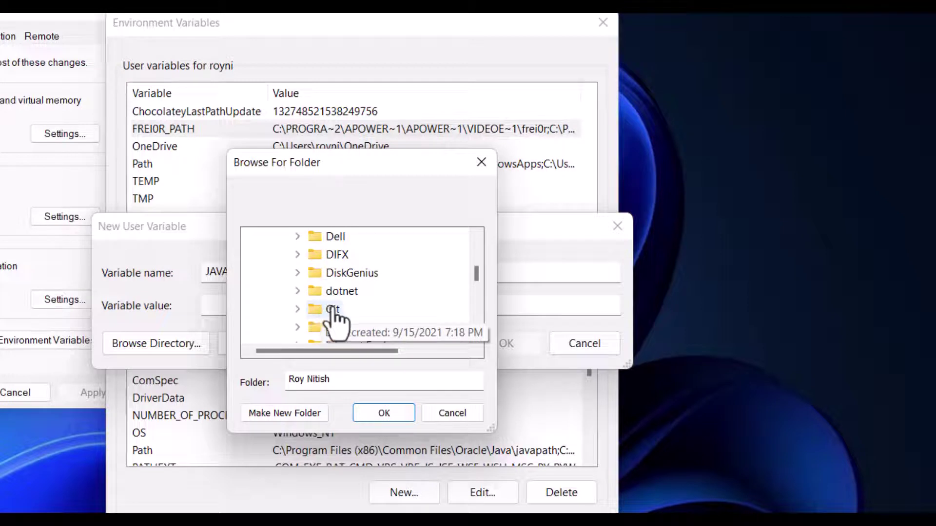
scroll(350, 312, down, 1)
scroll(350, 312, down, 1)
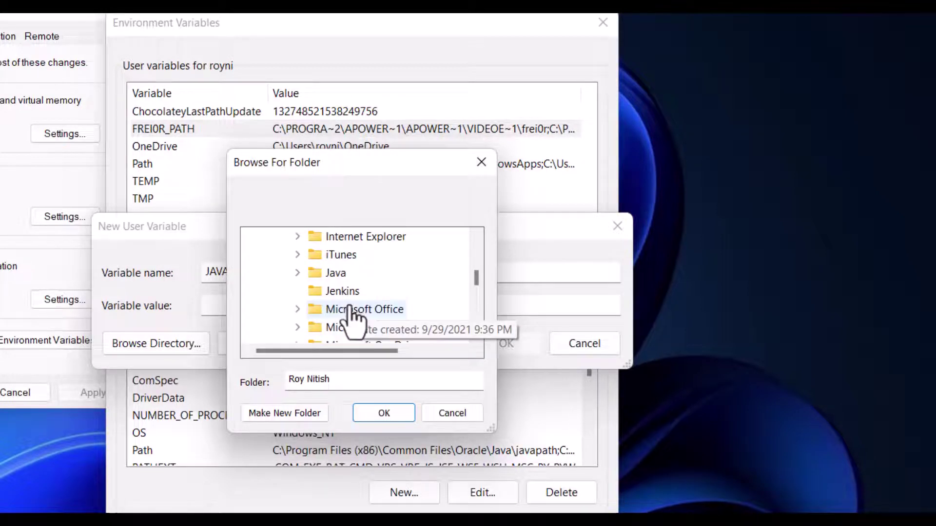
- Set JAVA_HOME's value to C:\Program Files\Java\jdk1.8.0_333 and save the variable
click(297, 273)
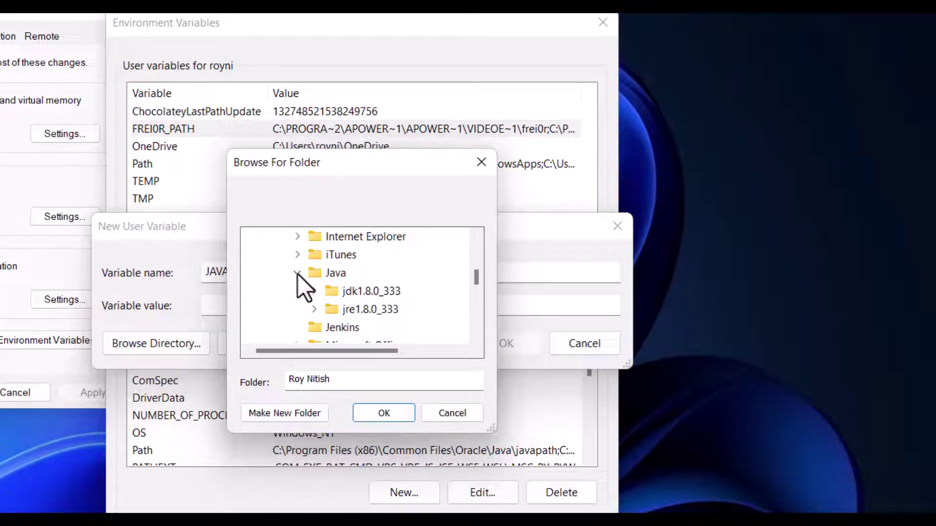
click(314, 291)
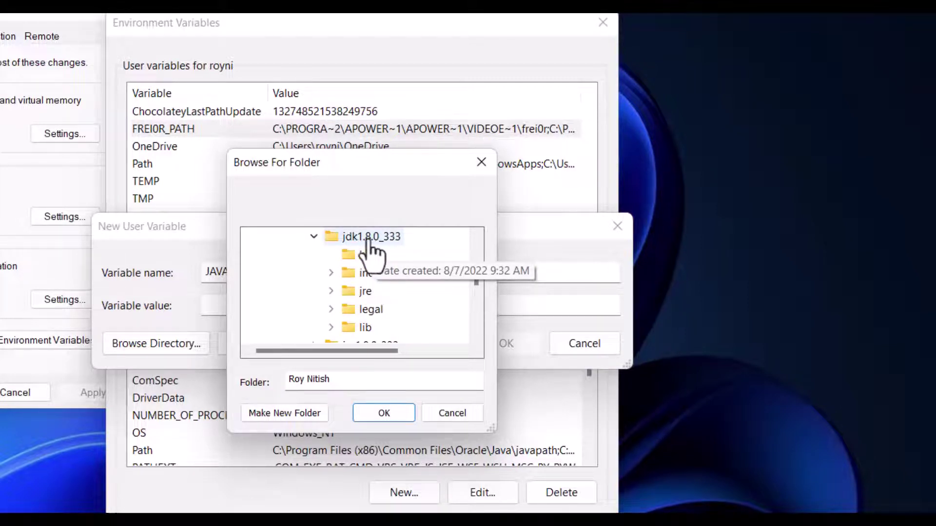
click(361, 238)
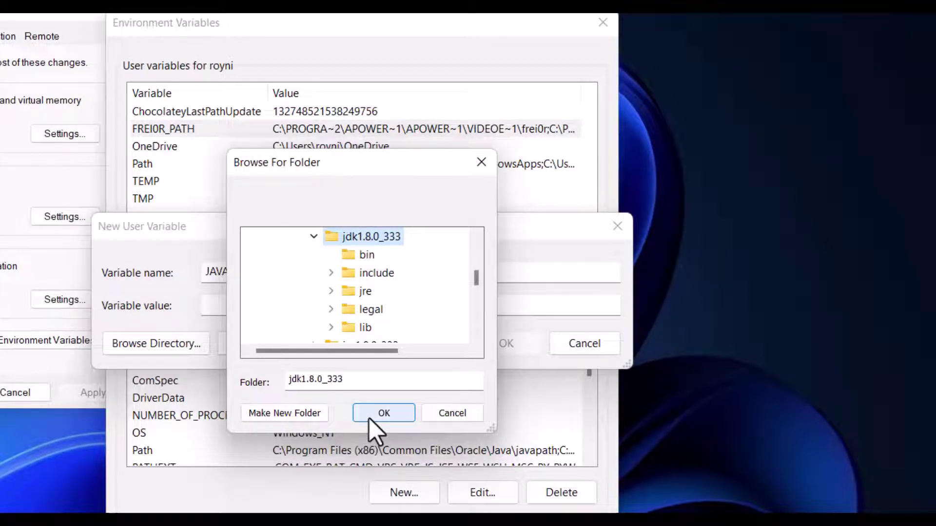
click(369, 417)
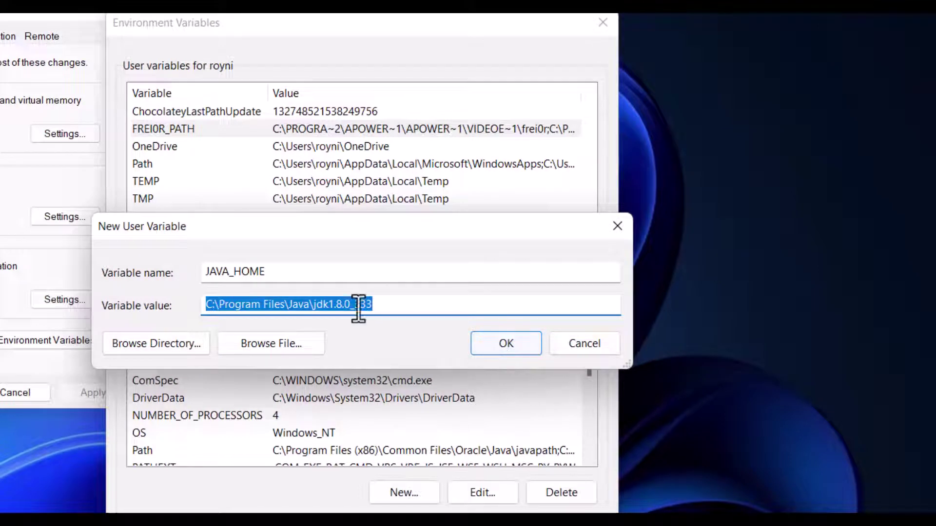
click(499, 341)
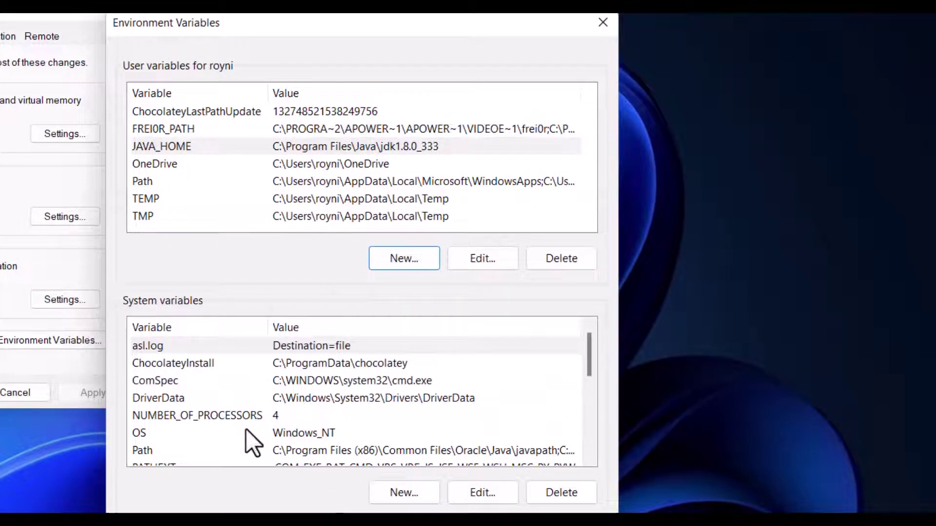
scroll(247, 429, down, 1)
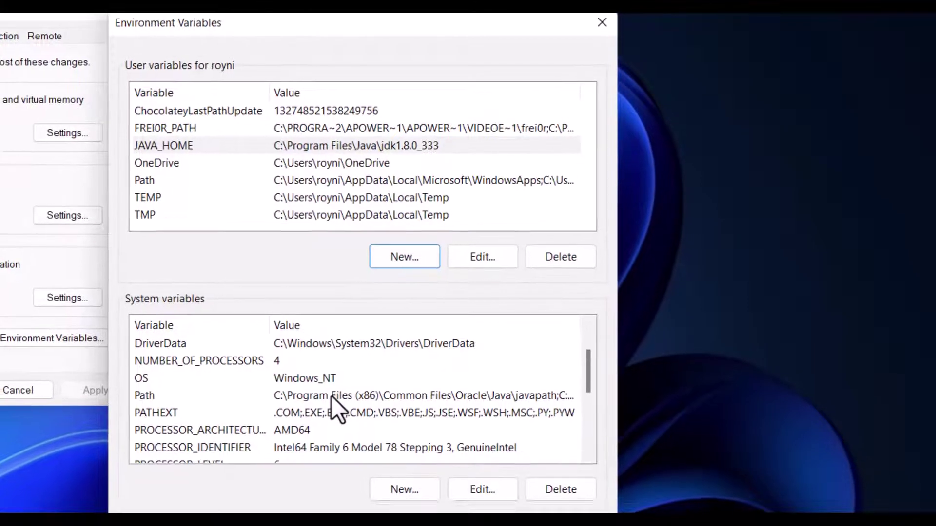
- In the system Path, copy and then delete the existing jdk1.8.0_333\bin entry
double_click(332, 398)
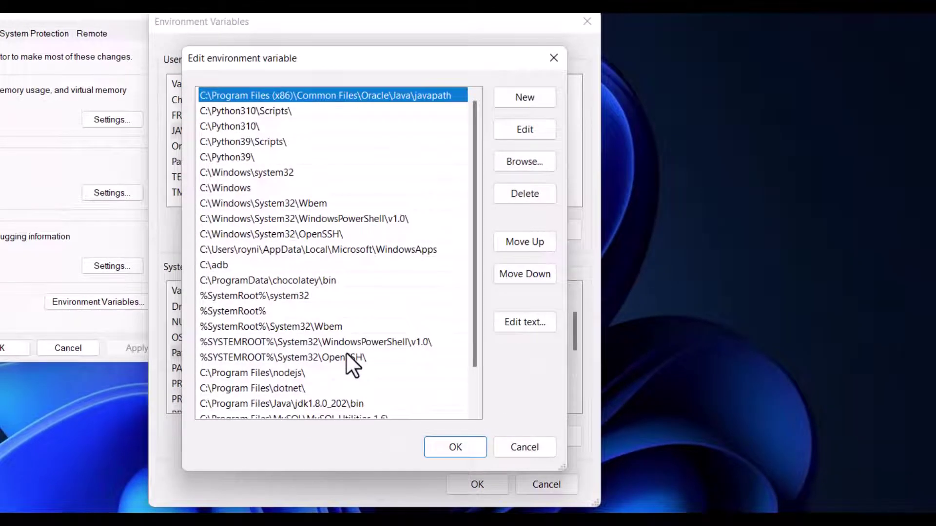
scroll(346, 352, down, 1)
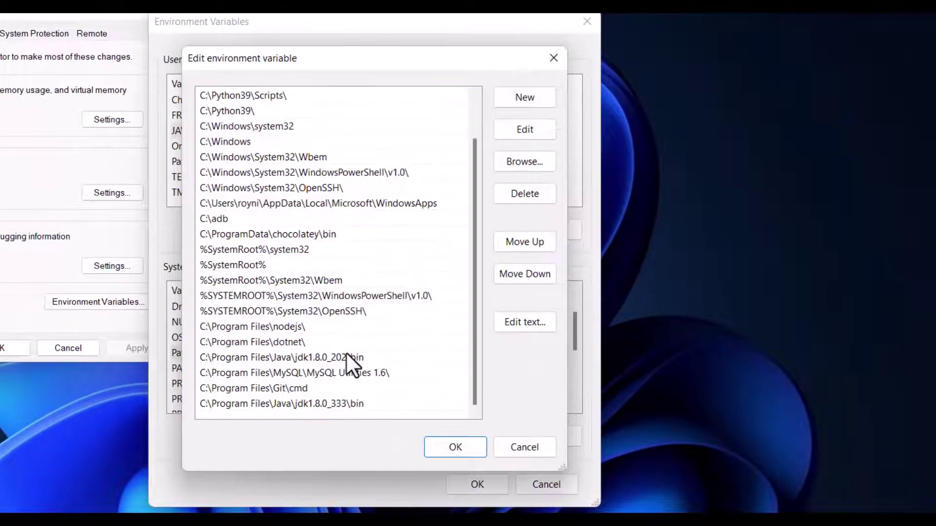
click(335, 405)
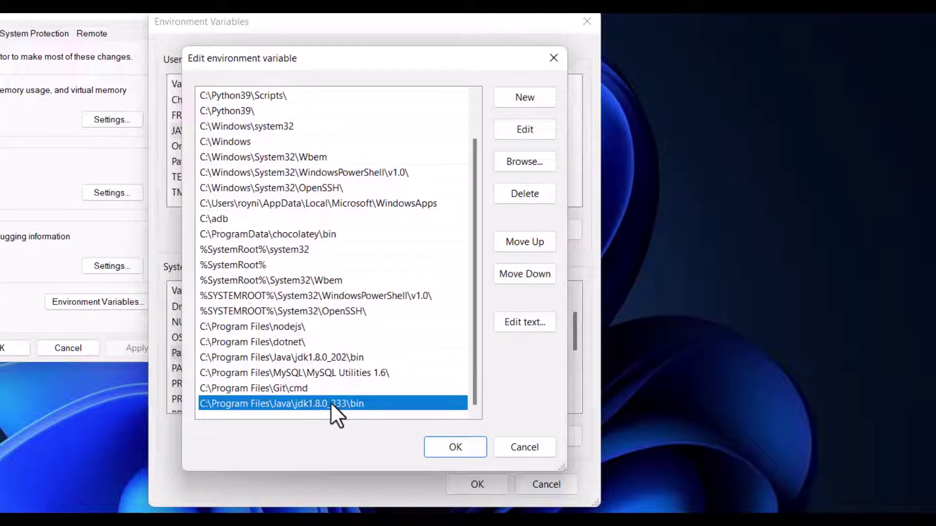
double_click(331, 403)
right_click(339, 404)
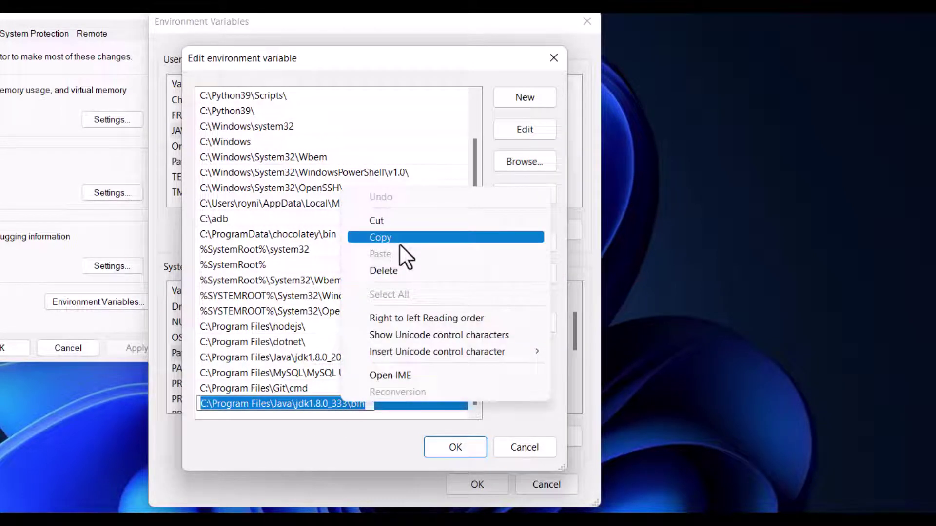
click(399, 243)
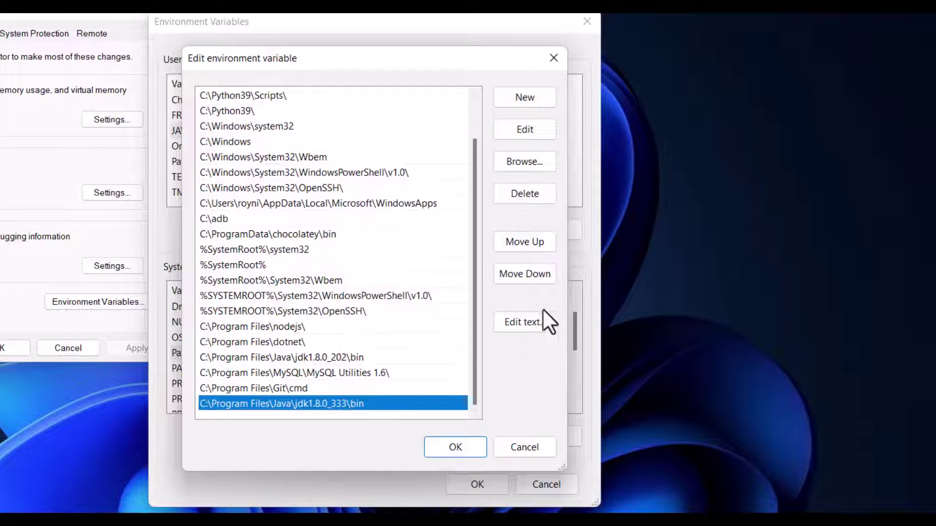
click(526, 192)
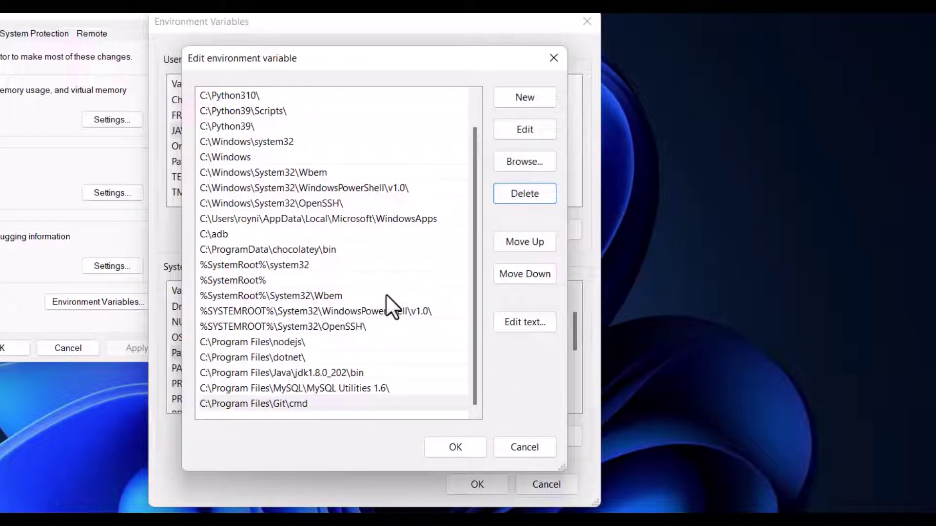
- Add a new Path entry and browse for its folder through This PC to Local Disk (C:)
click(525, 98)
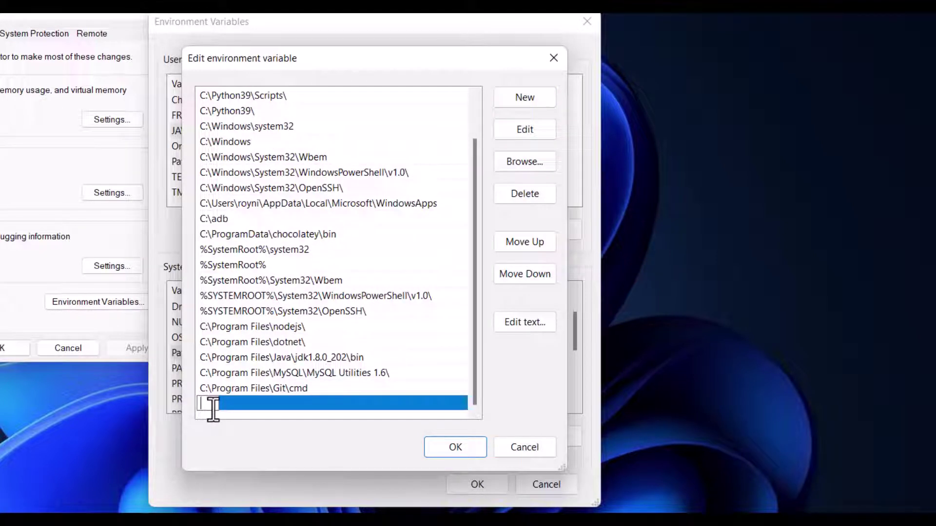
click(521, 165)
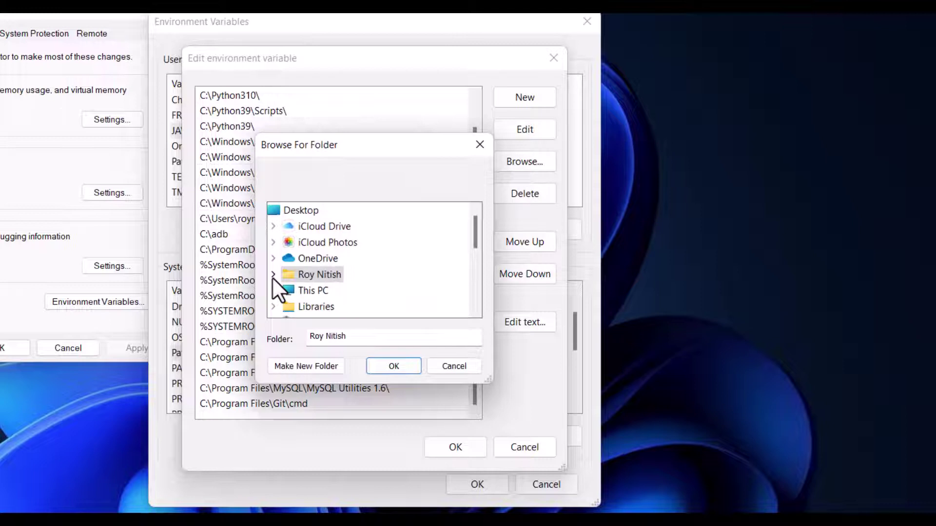
click(272, 276)
click(274, 211)
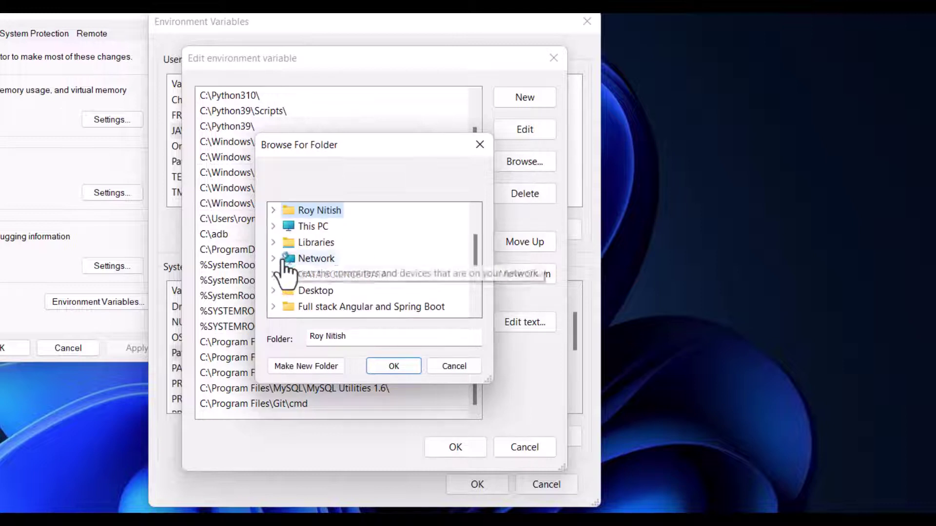
click(273, 227)
scroll(314, 271, down, 2)
scroll(322, 270, up, 2)
click(288, 275)
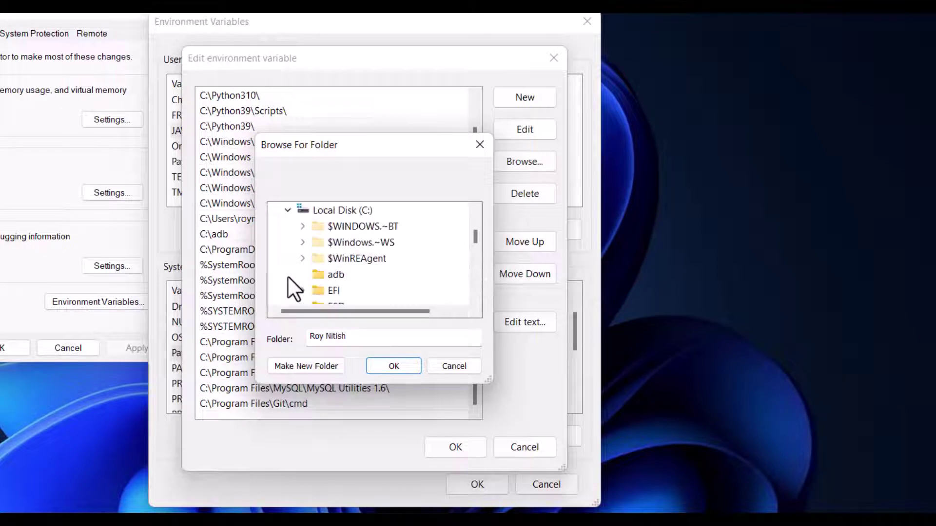
scroll(309, 275, down, 2)
scroll(309, 275, down, 2)
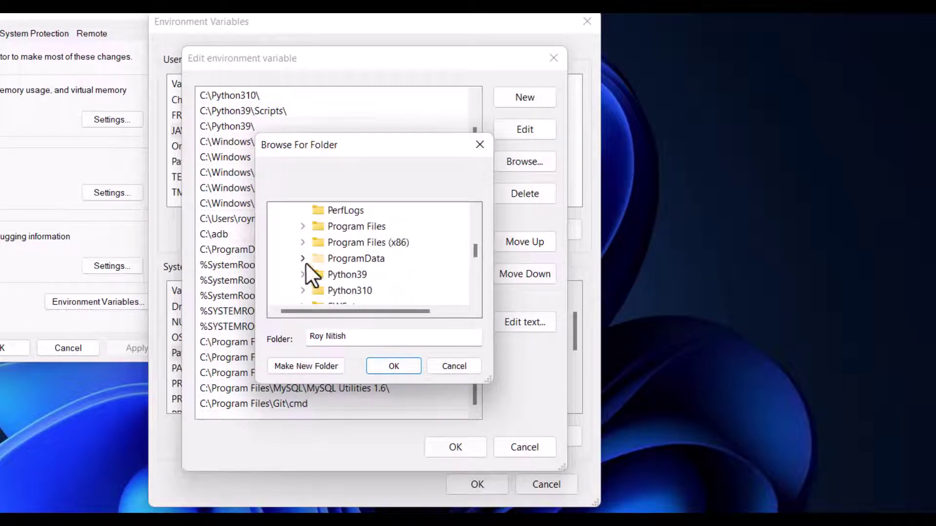
- Add C:\Program Files\Java\jdk1.8.0_333\bin as the new Path entry
click(300, 227)
scroll(318, 246, down, 3)
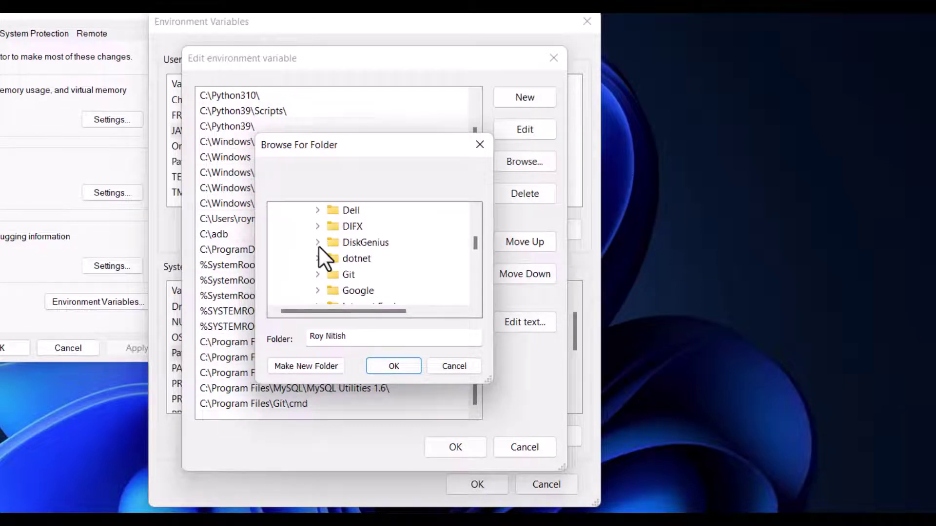
scroll(323, 262, down, 2)
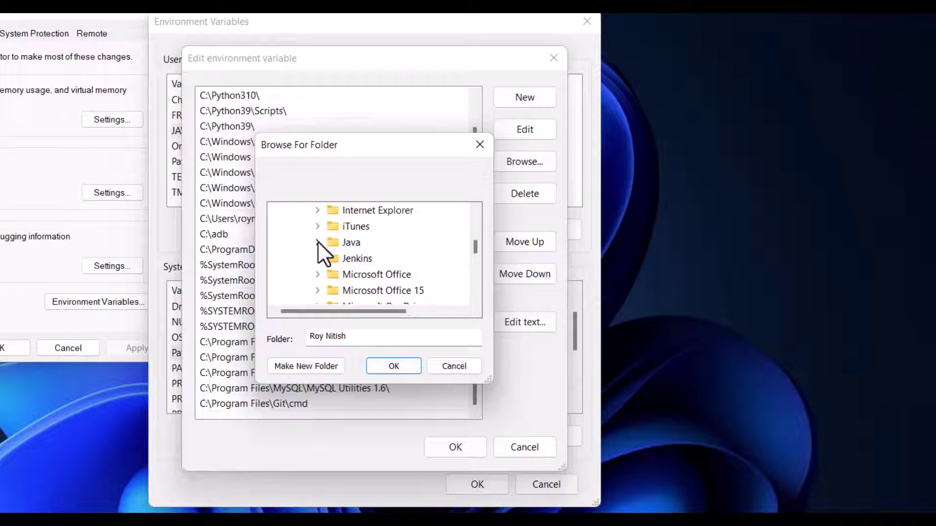
click(317, 242)
click(334, 259)
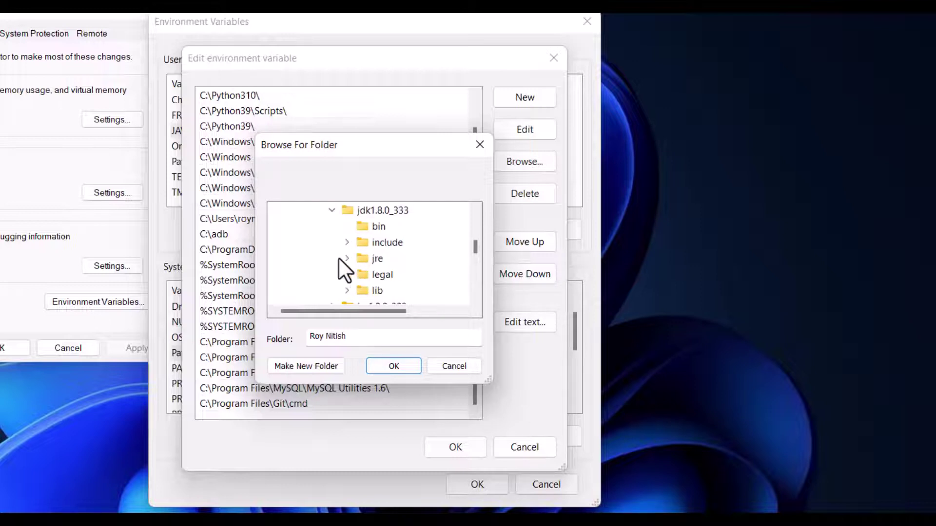
click(375, 230)
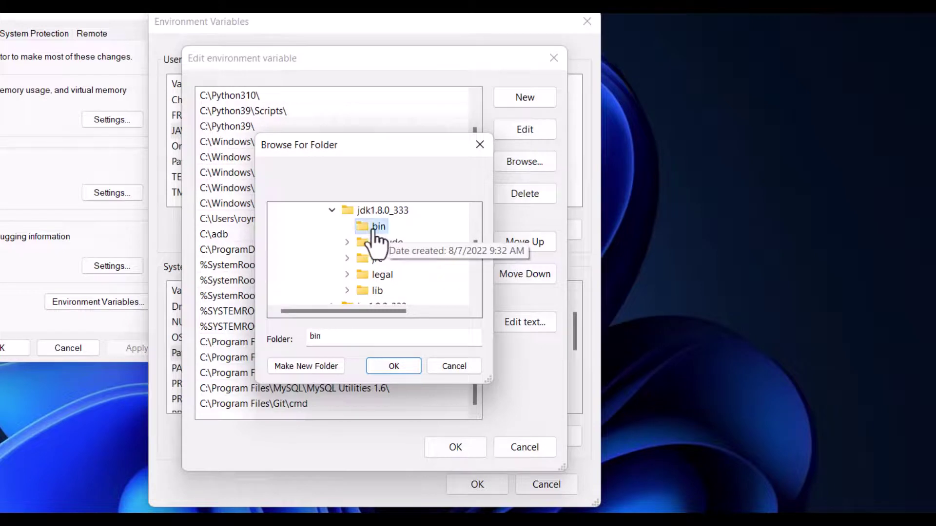
click(391, 367)
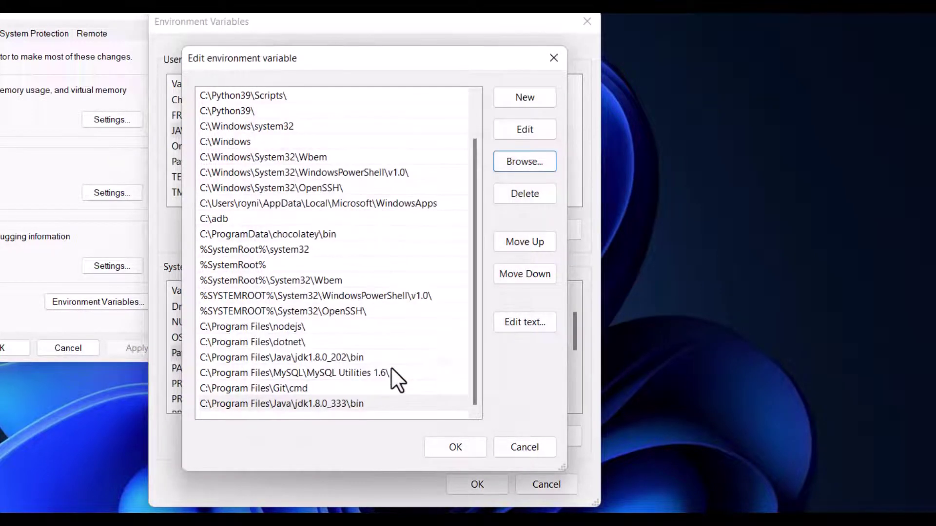
- Save the Path edit and confirm the environment variable changes
click(453, 449)
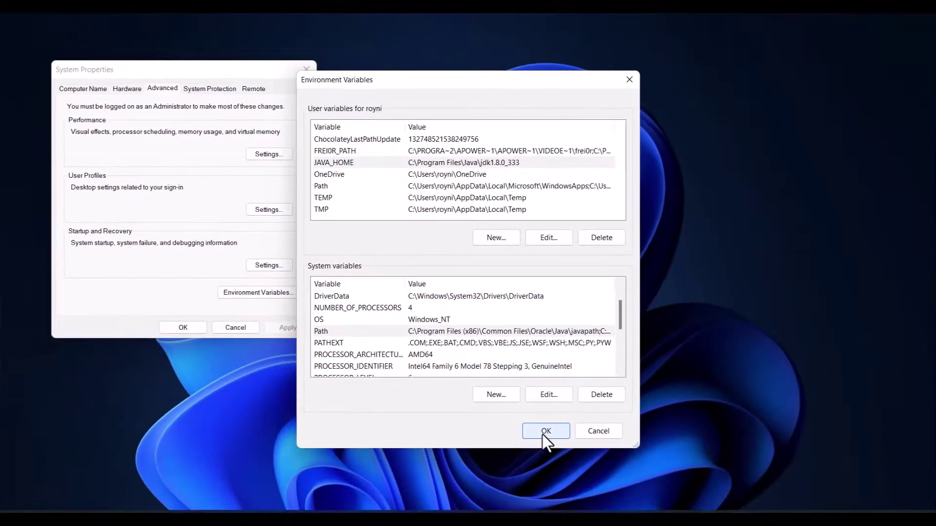
click(536, 439)
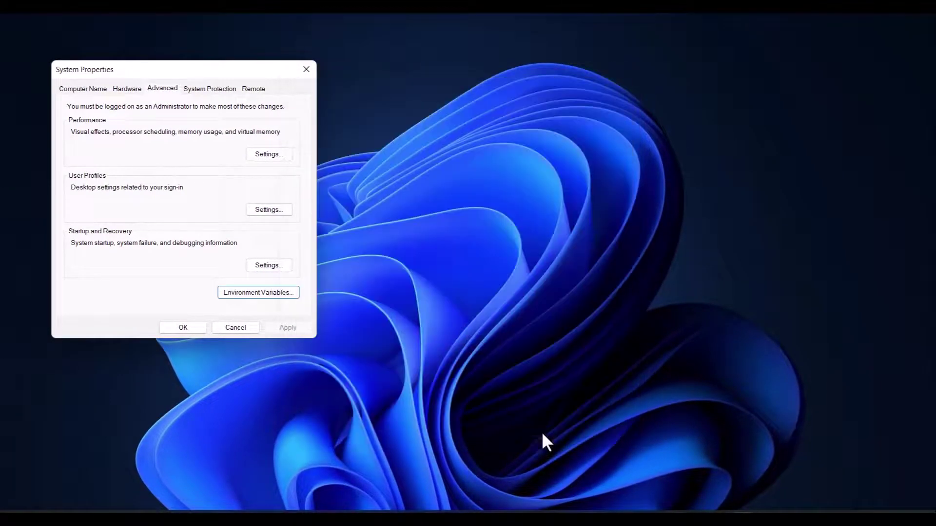
click(186, 325)
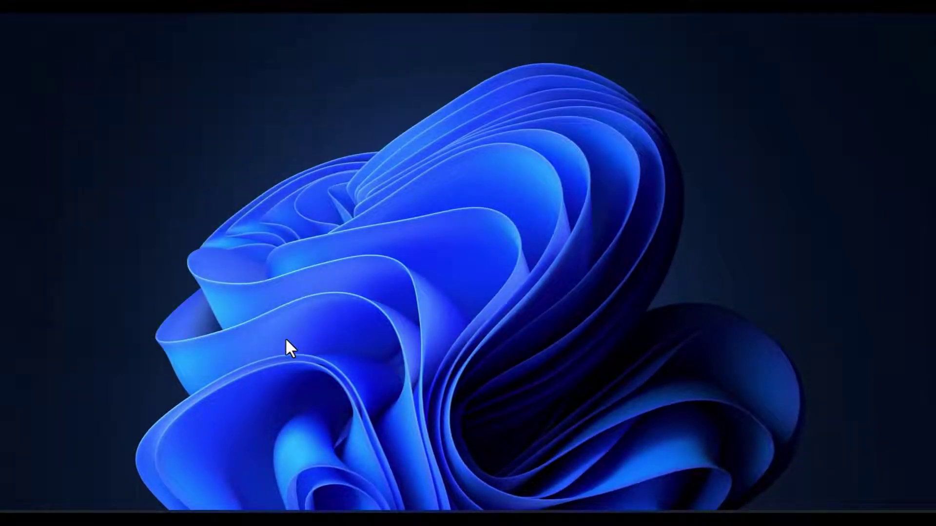
- Open Command Prompt and run java -version, confirming Java 1.8.0_333 is installed
key(super+r)
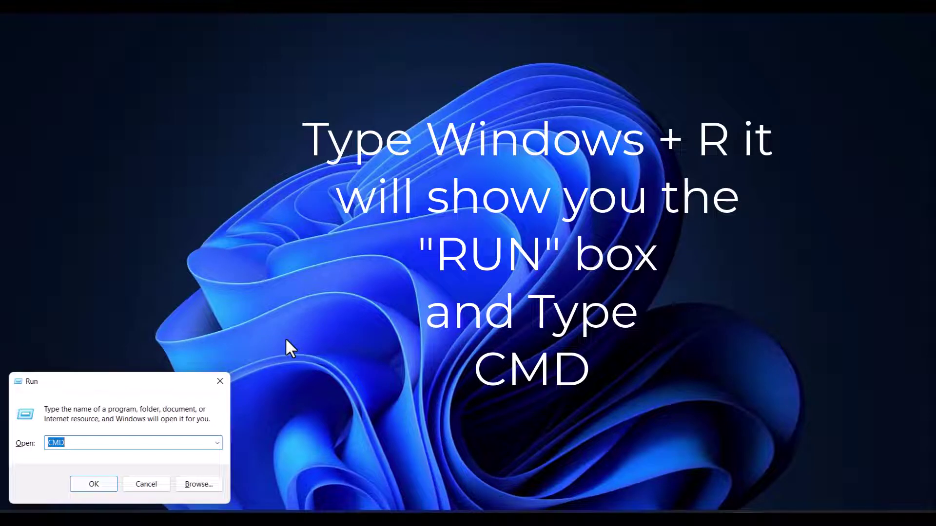
key(Return)
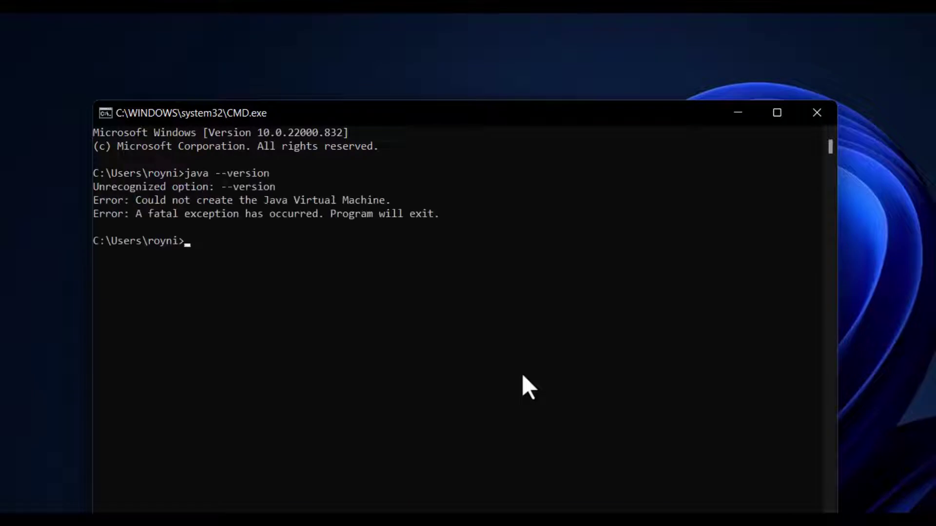
key(Up)
key(Left)
key(Left)
key(Left)
key(Left)
key(Left)
key(Left)
key(Left)
key(BackSpace)
key(Return)
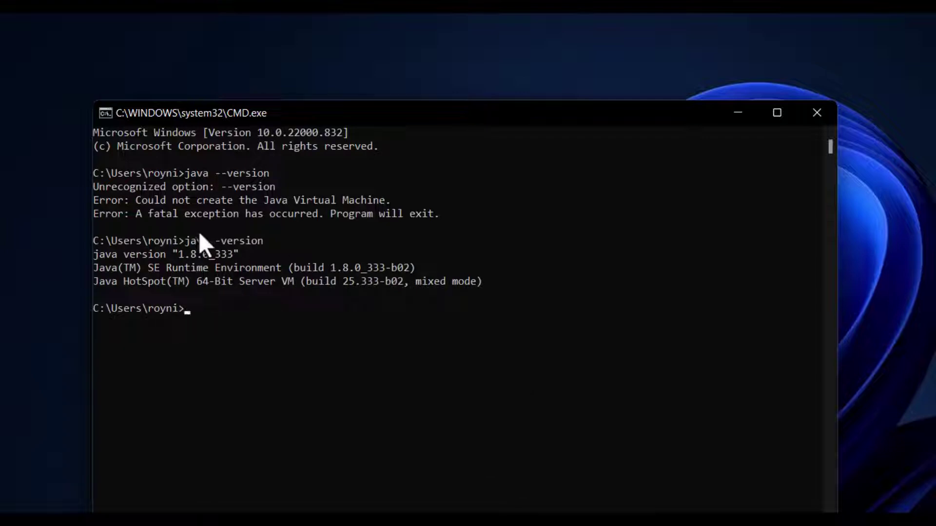
drag(97, 254, 230, 263)
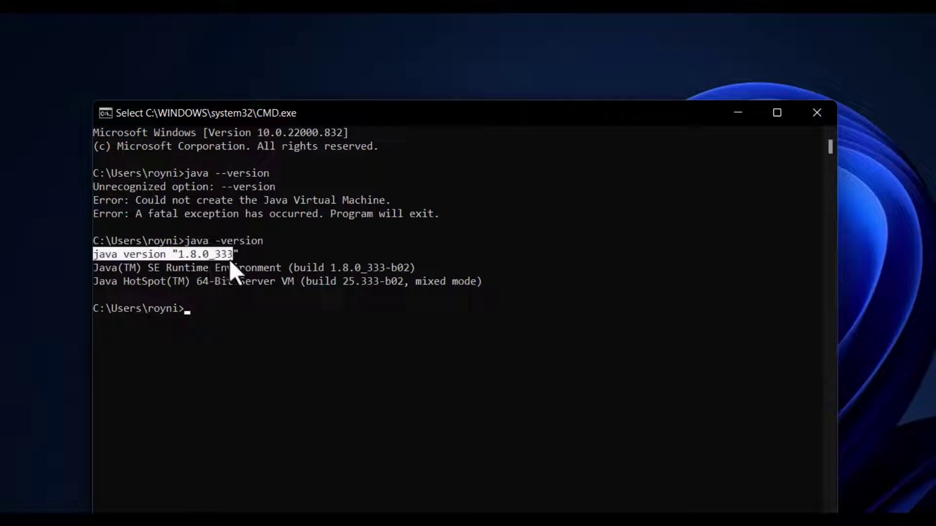
click(285, 325)
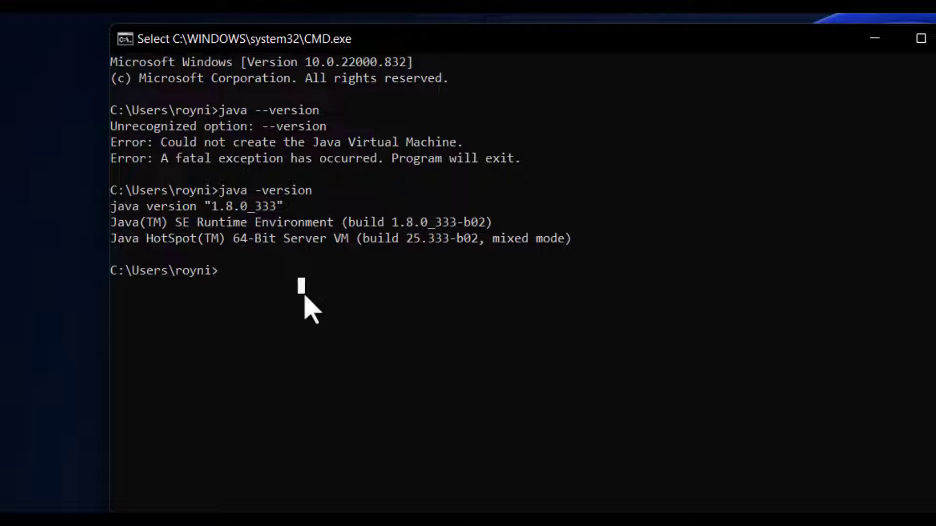
- Run javac -version to confirm compiler 1.8.0_333, then bring back the Downloads folder
text(javac -version)
key(Return)
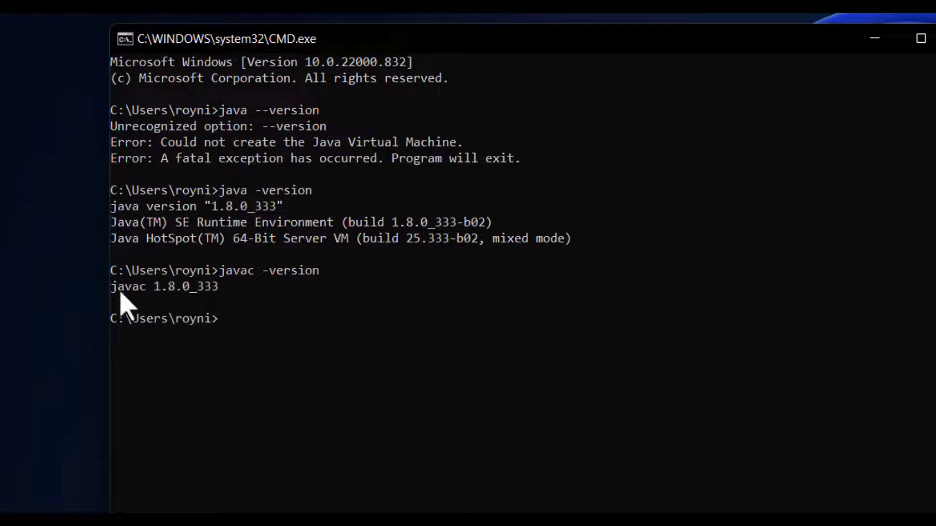
drag(110, 291, 217, 292)
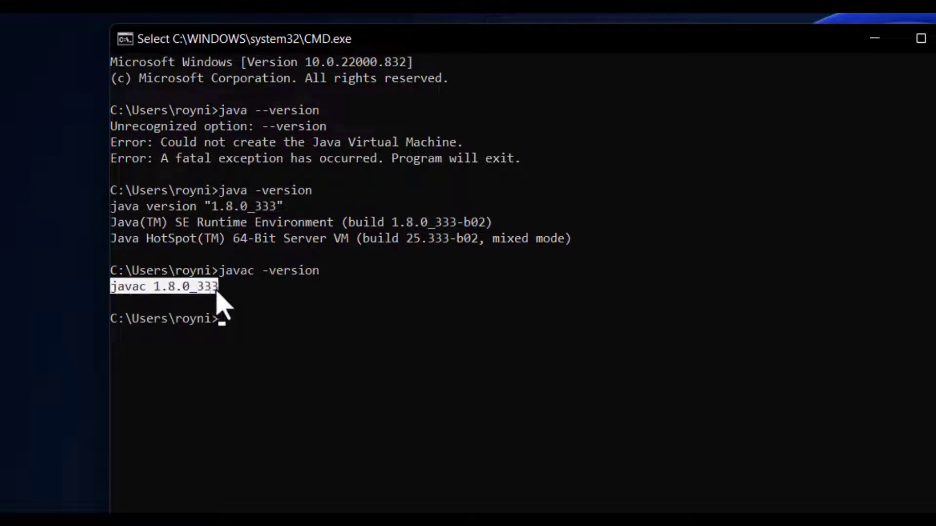
click(400, 295)
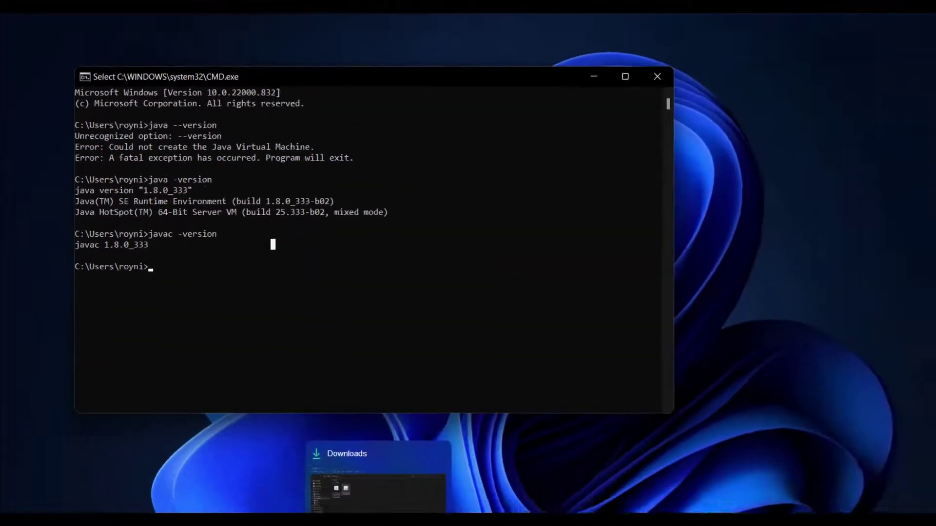
click(340, 487)
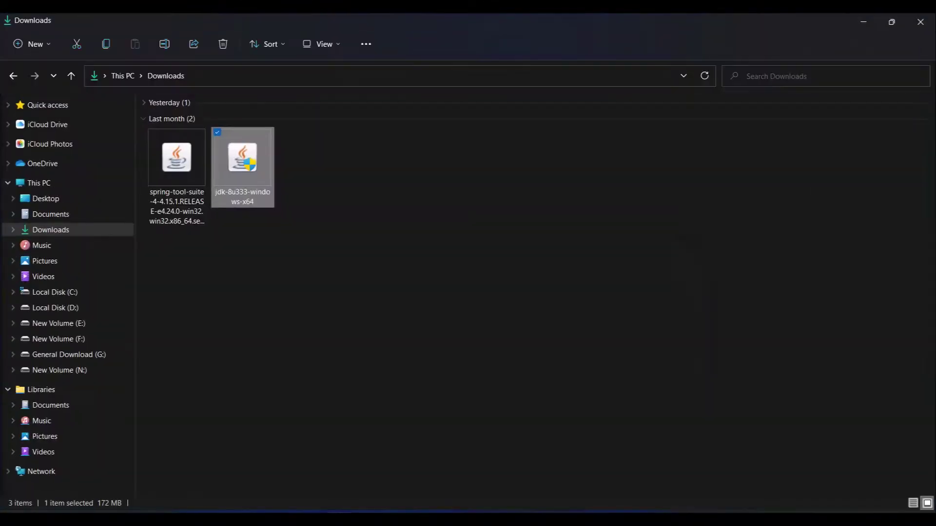
- Run the spring-tool-suite archive in Downloads and maximize its extraction progress window
click(287, 432)
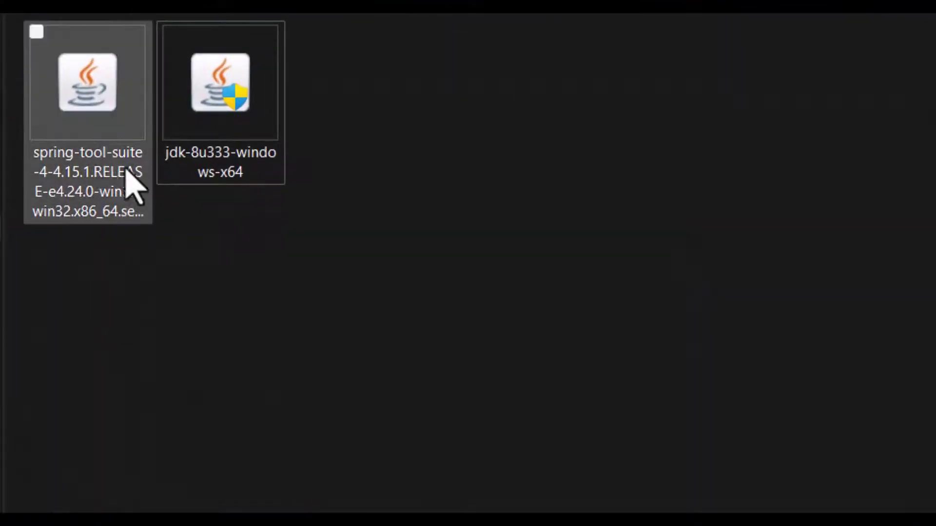
click(88, 155)
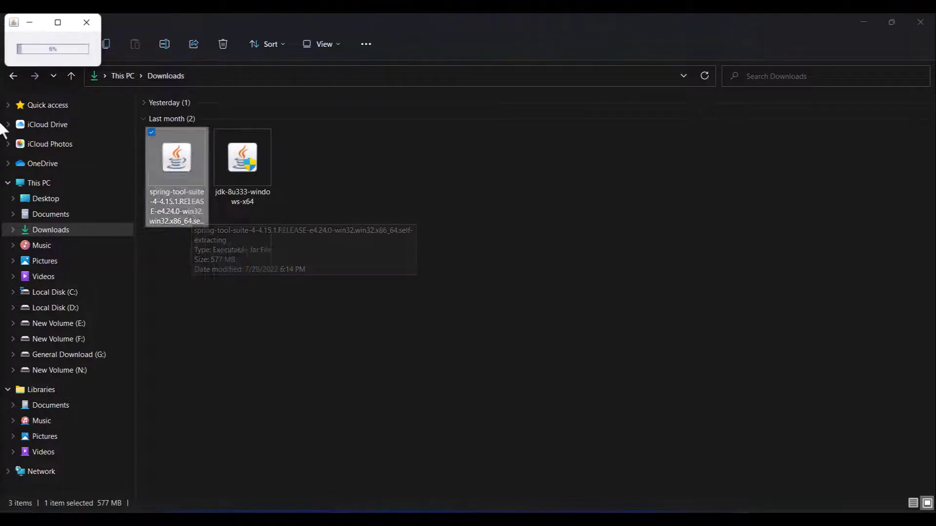
click(13, 23)
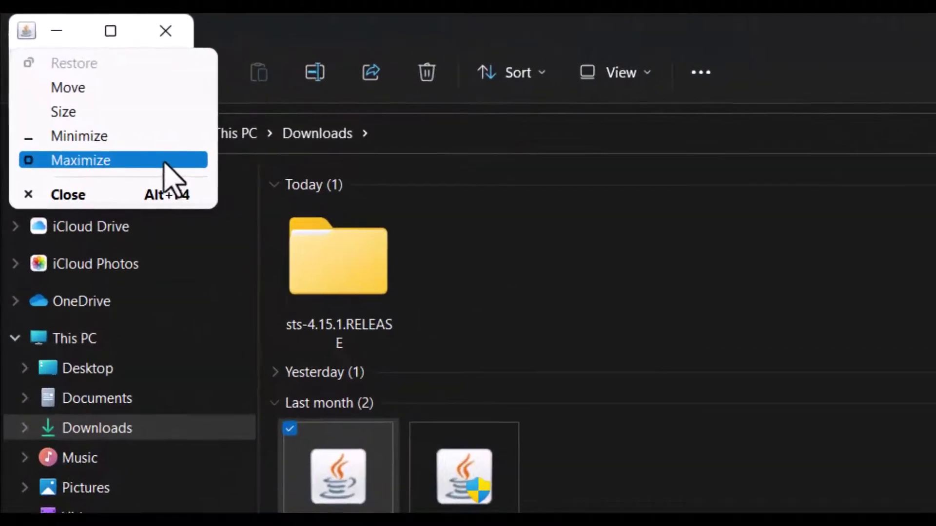
click(124, 164)
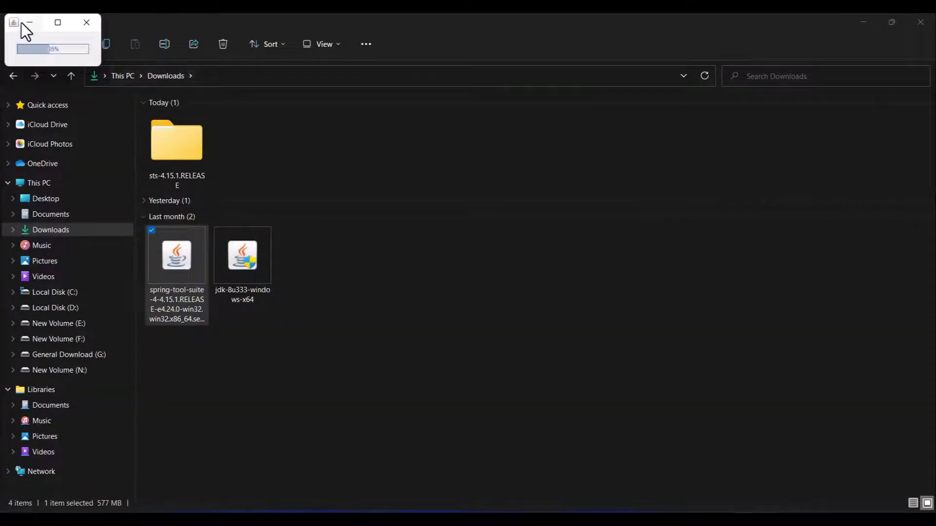
- Move the extraction dialog to mid-screen and keep it in front until extraction finishes
click(21, 23)
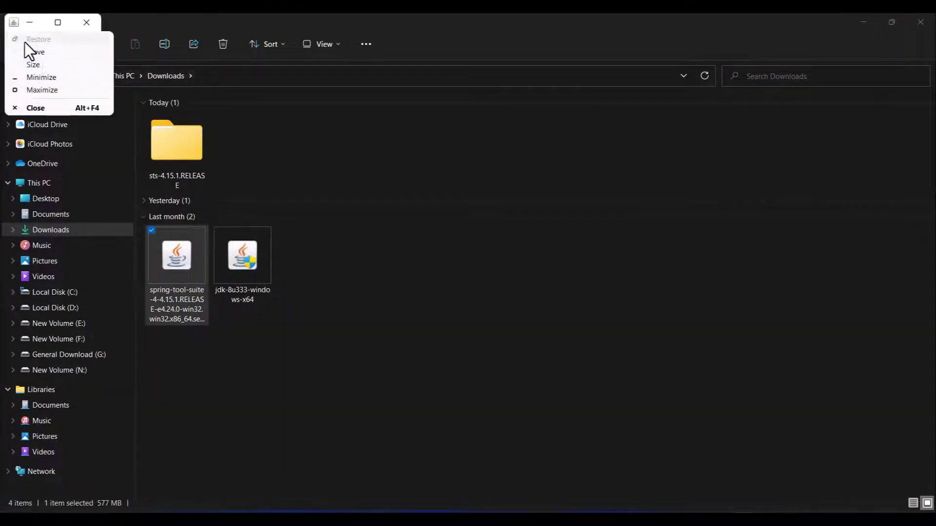
click(34, 47)
click(31, 31)
drag(31, 31, 440, 267)
click(643, 292)
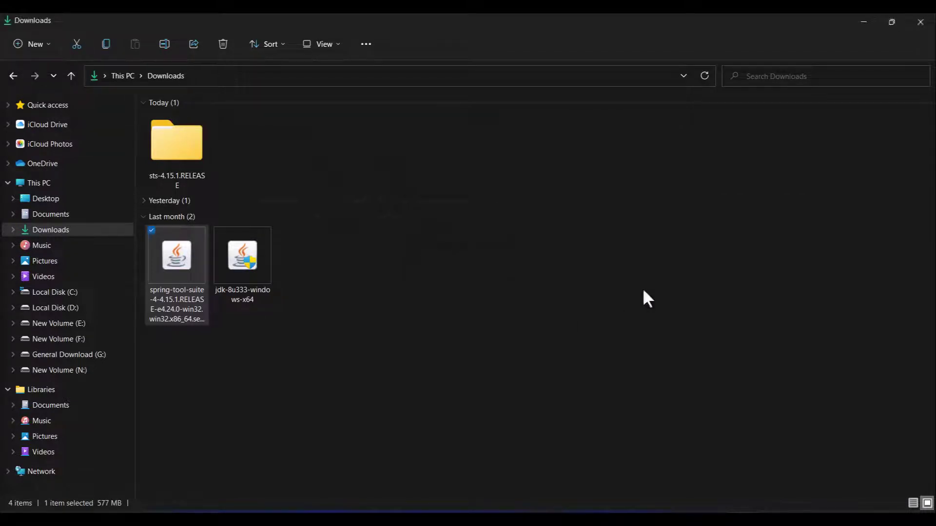
click(643, 519)
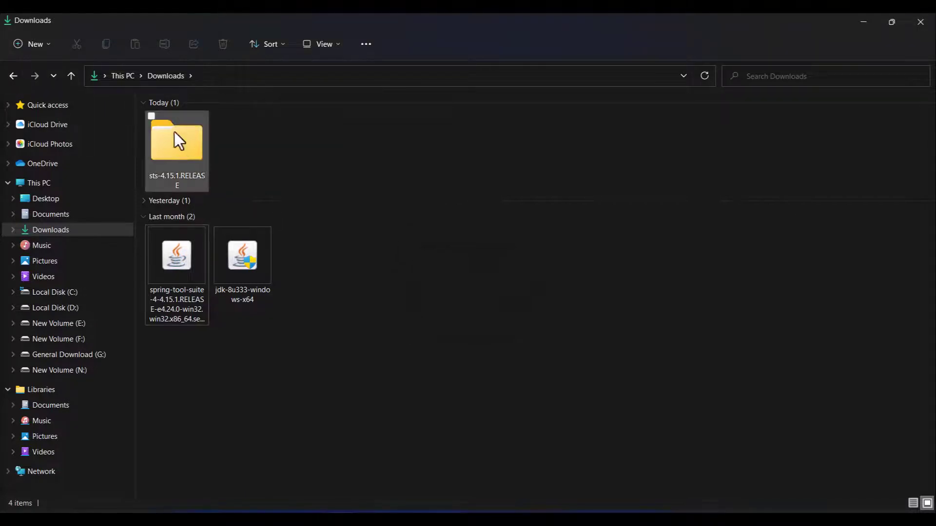
- Open sts-4.15.1.RELEASE, launch SpringToolSuite4.exe, and minimize File Explorer and Command Prompt
click(182, 160)
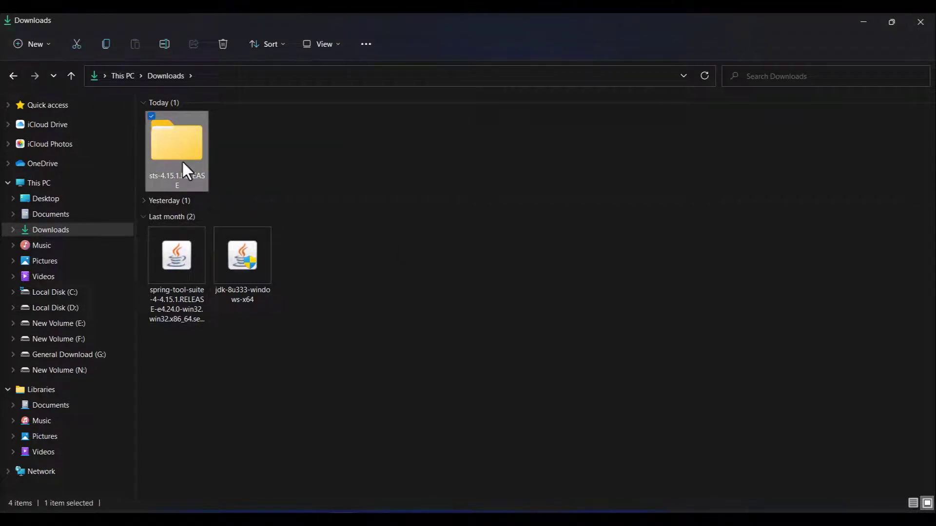
double_click(182, 160)
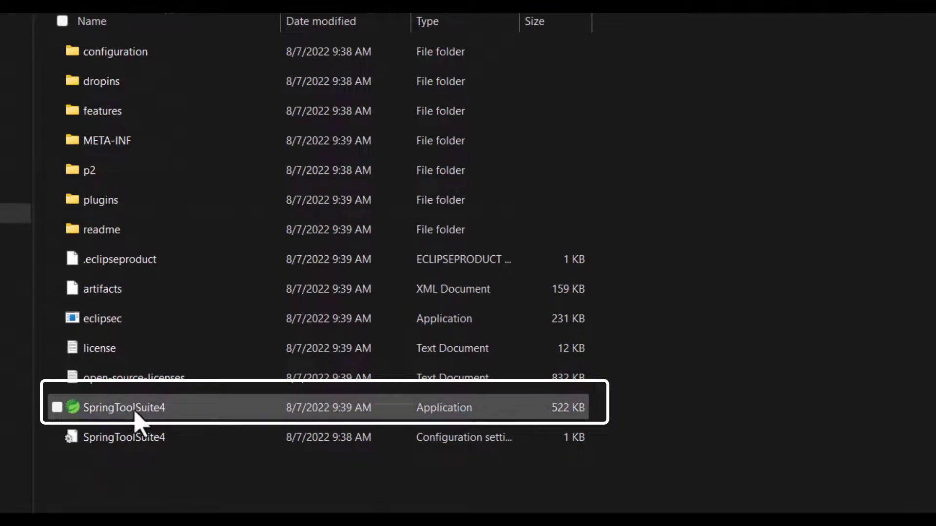
click(186, 408)
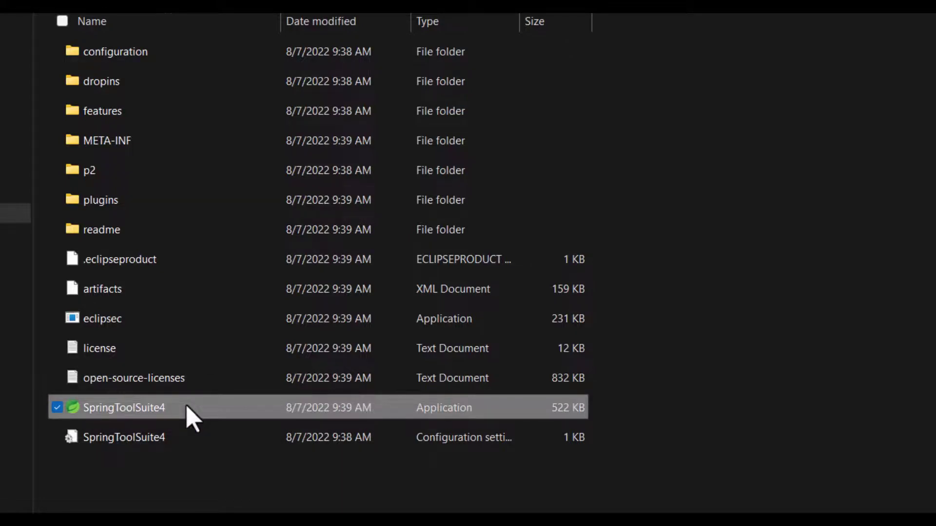
double_click(187, 407)
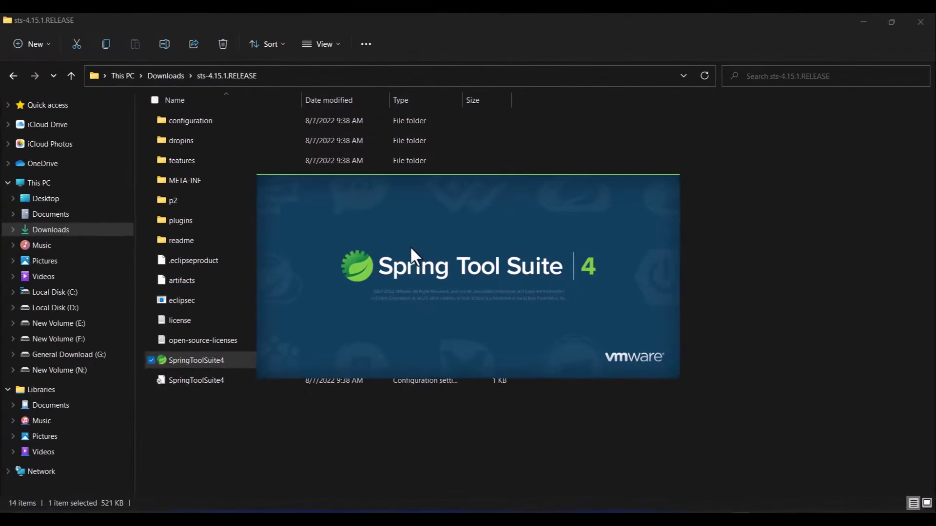
click(862, 22)
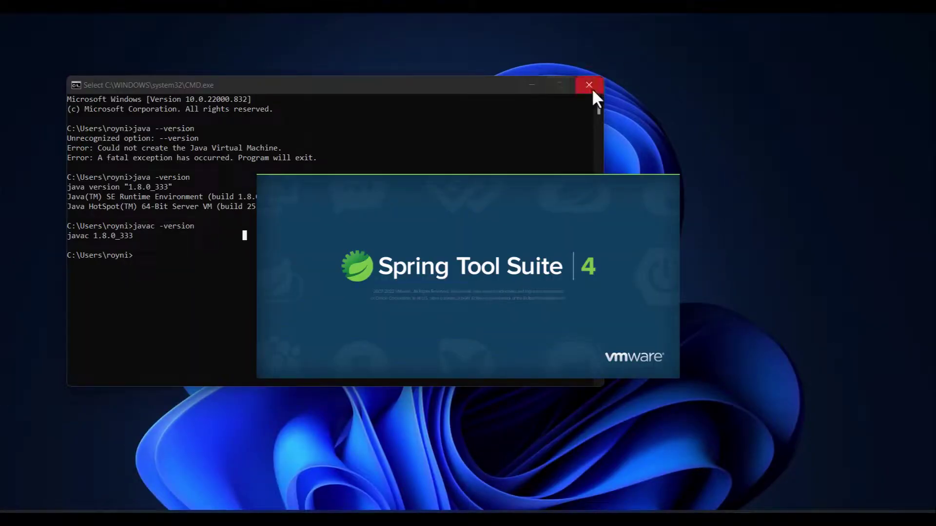
click(536, 91)
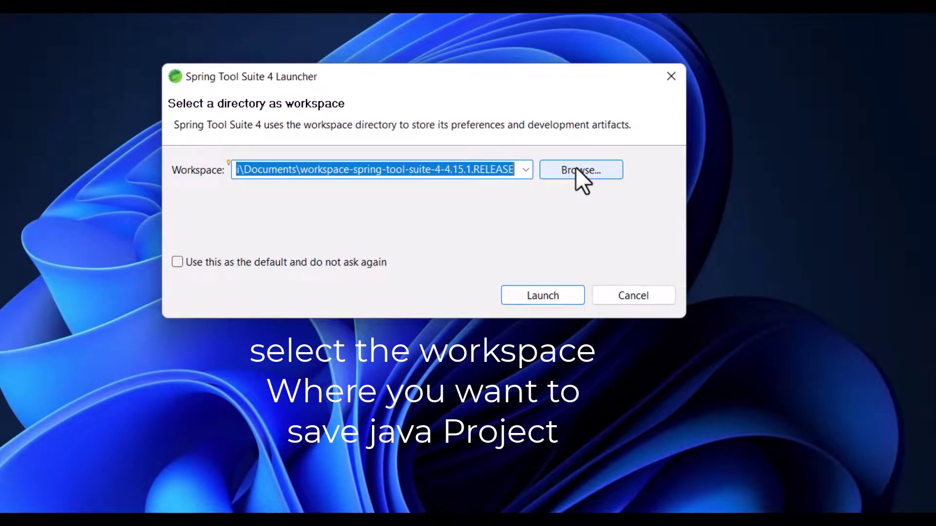
- Browse to Downloads, create a new java_projects folder, and select it as the workspace
click(576, 169)
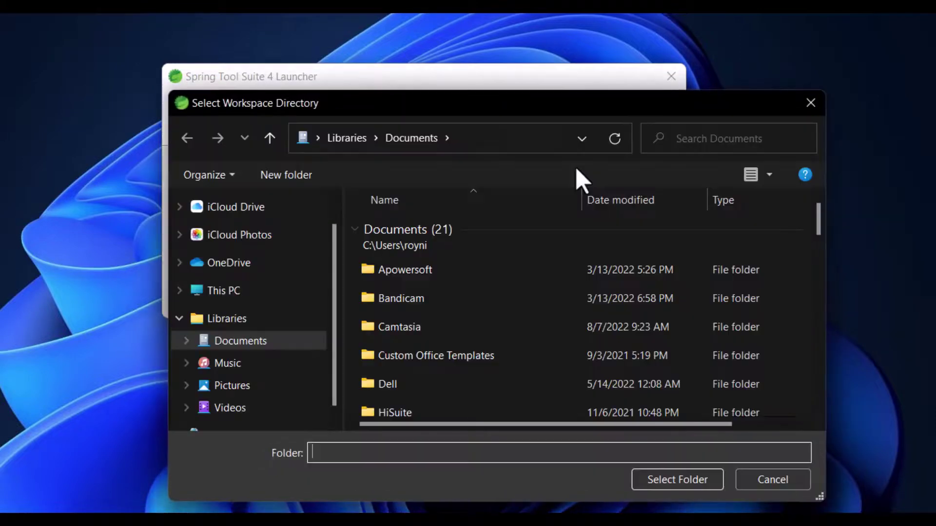
scroll(270, 280, up, 2)
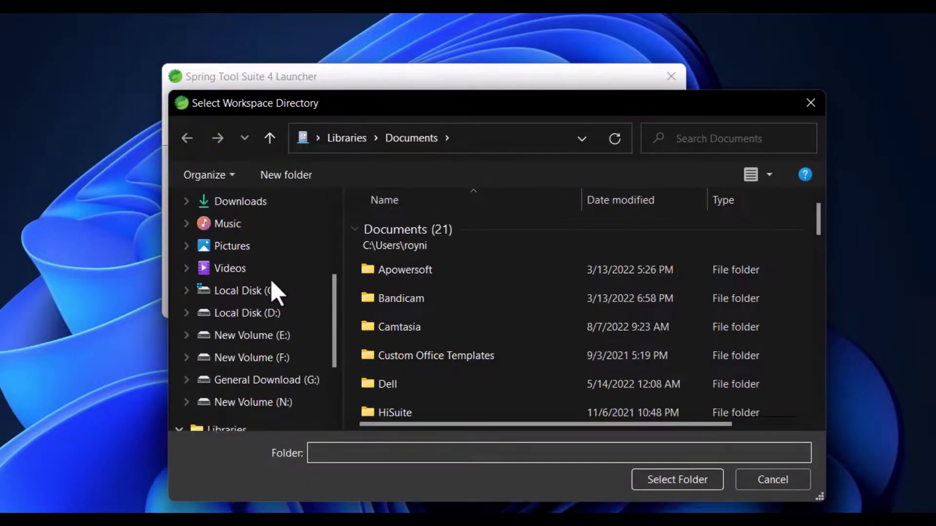
scroll(270, 279, up, 1)
click(258, 225)
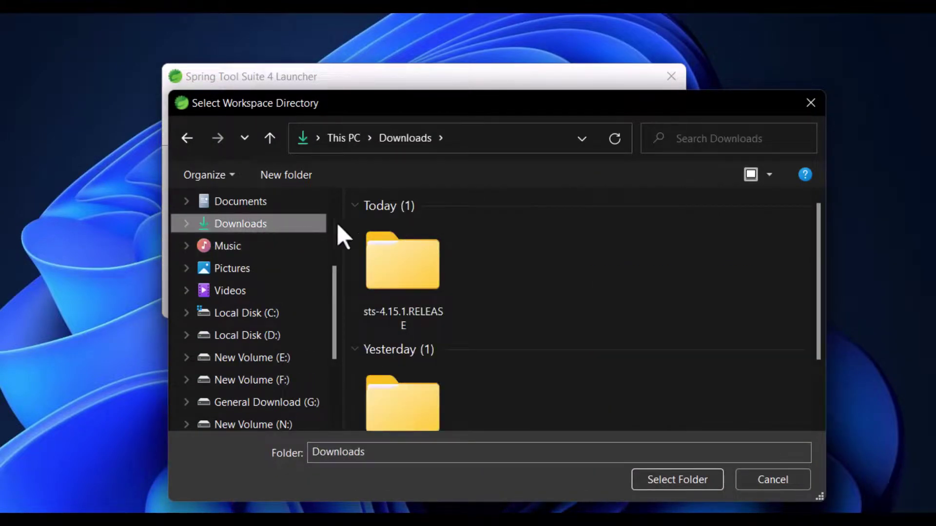
click(305, 180)
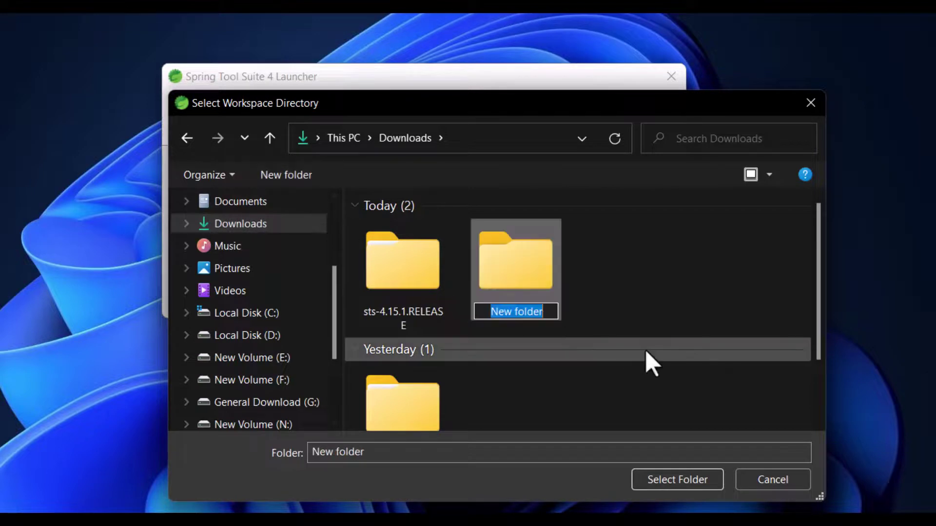
text(jav)
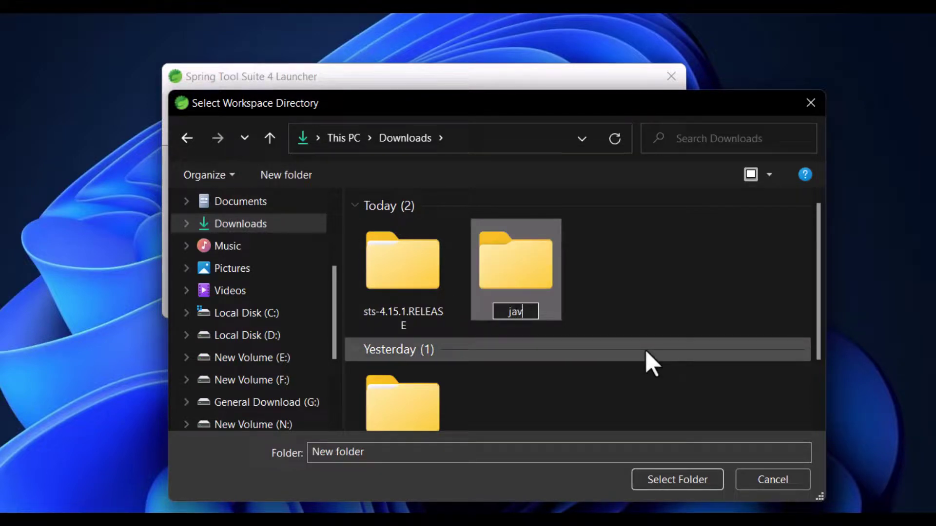
text(a_proje)
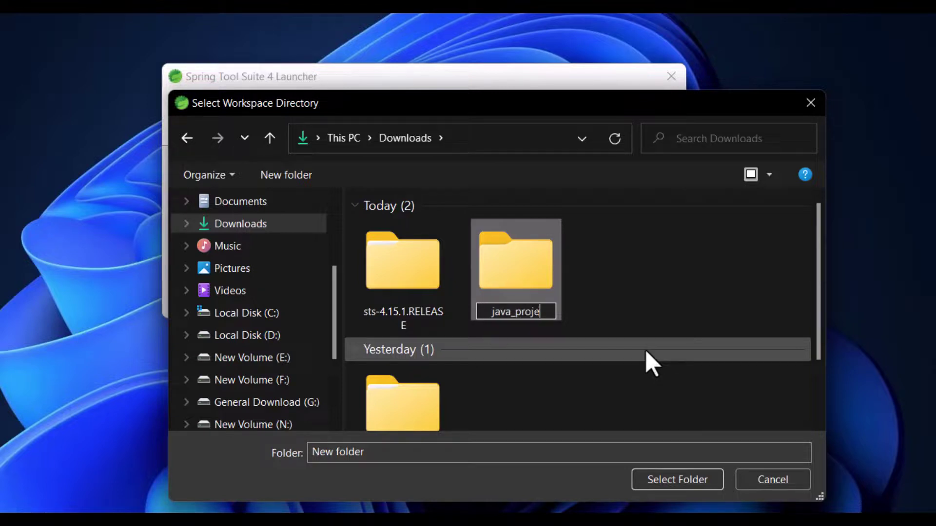
text(cts)
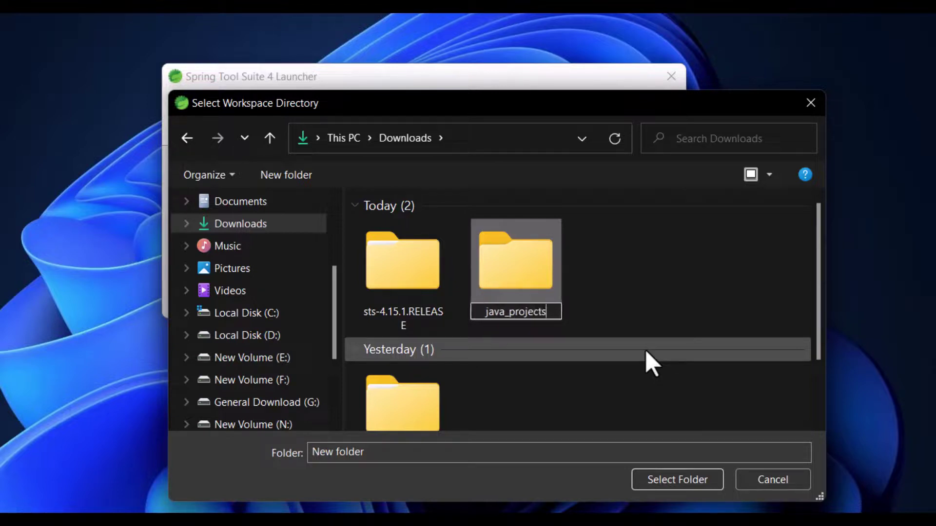
click(541, 264)
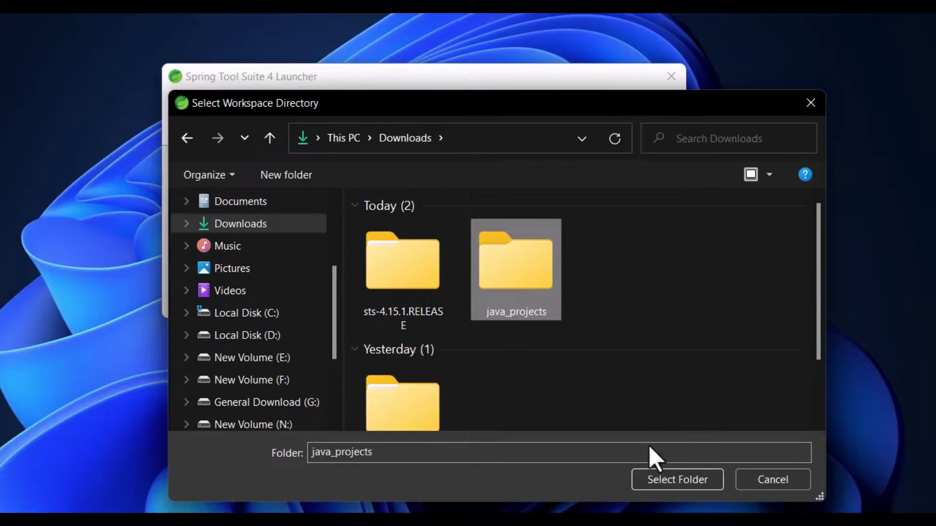
click(671, 481)
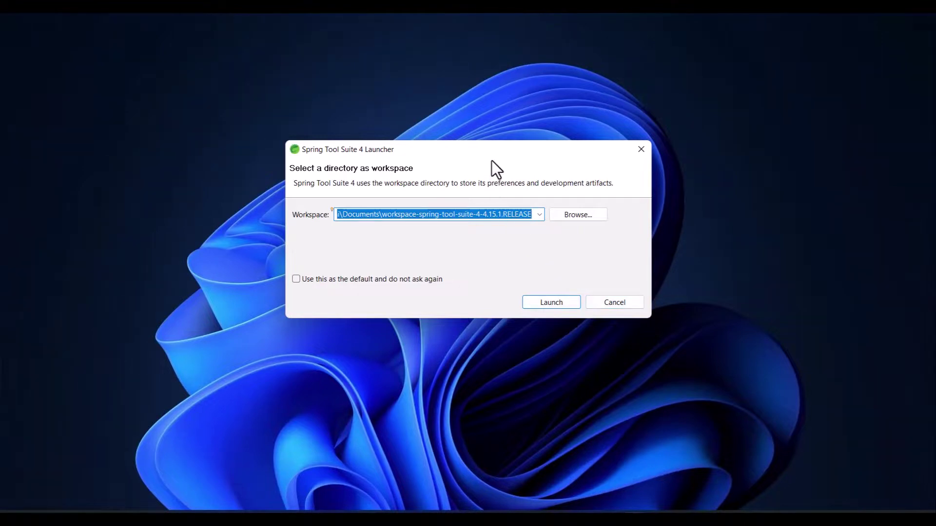
- Launch Spring Tool Suite on the java_projects workspace and maximize the workbench window
key(Return)
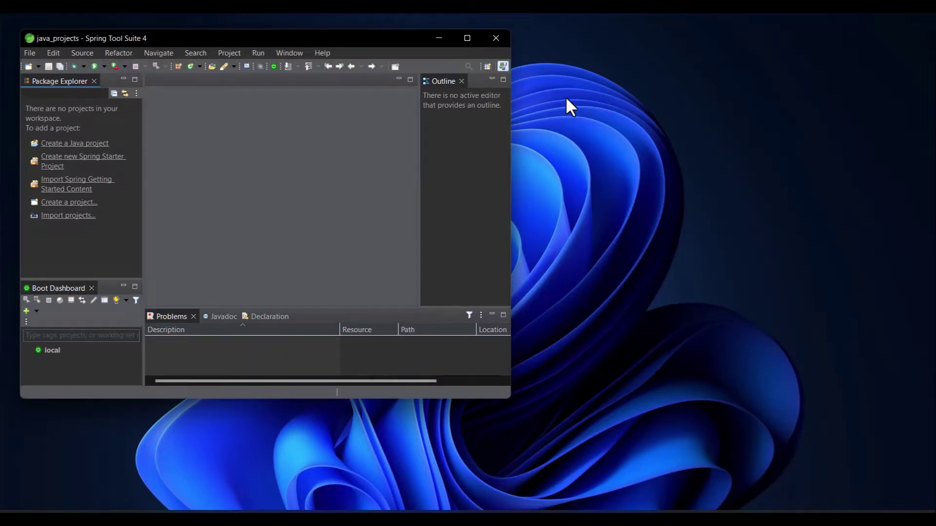
click(463, 39)
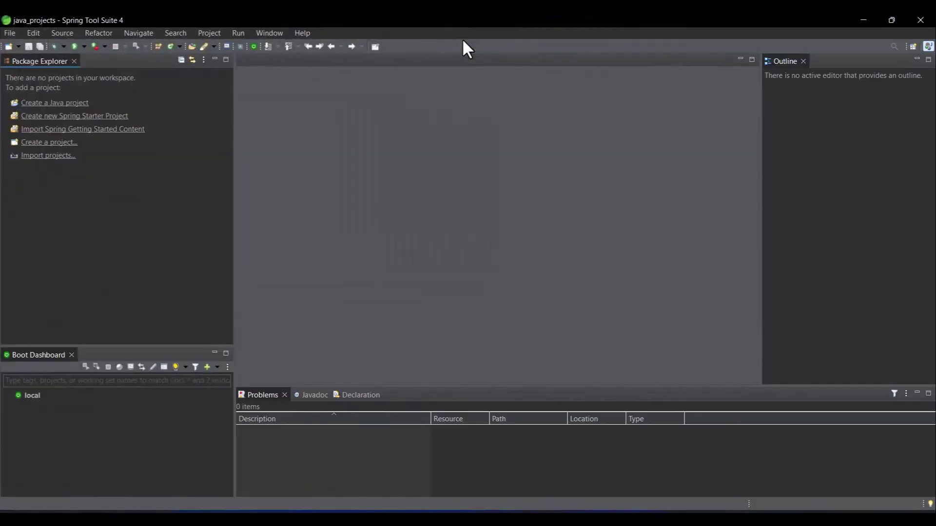